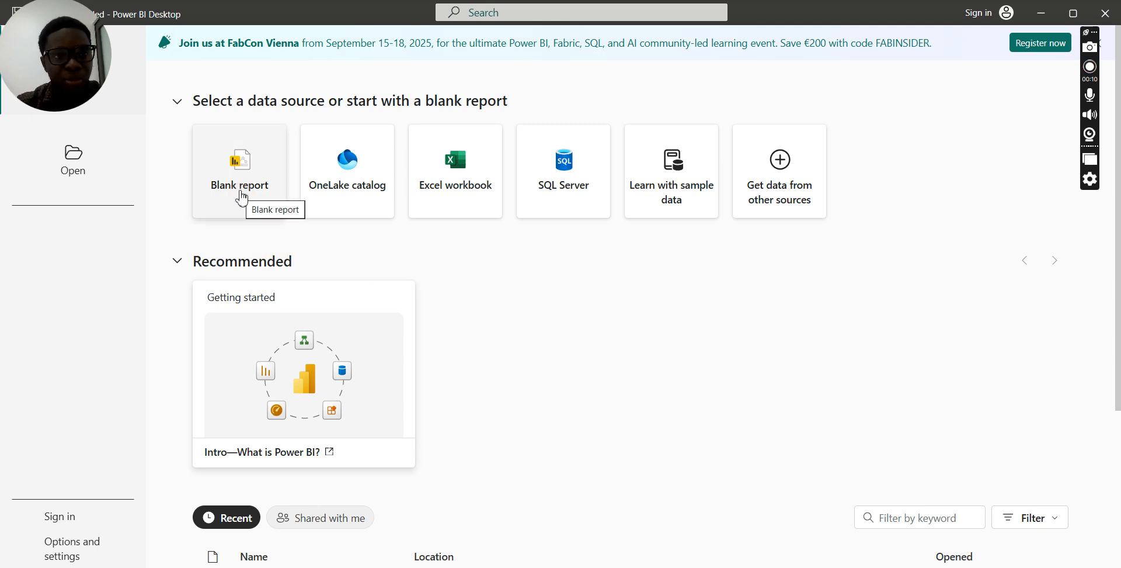
# Start a blank report and open the Salary of workers dataset(Youtube) Excel workbook as a data source
pyautogui.click(242, 198)
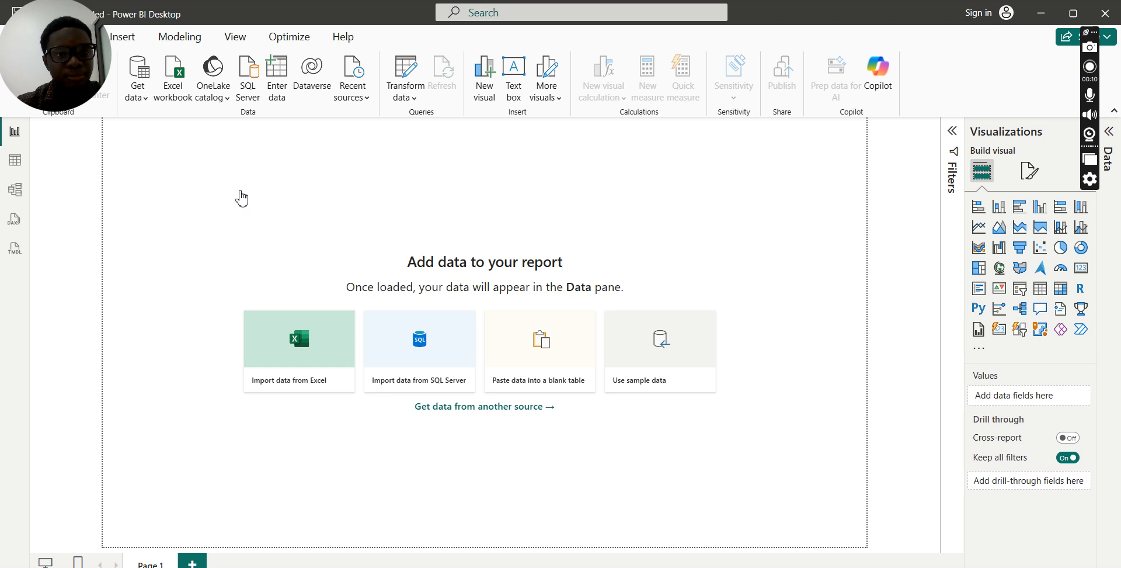
pyautogui.click(301, 347)
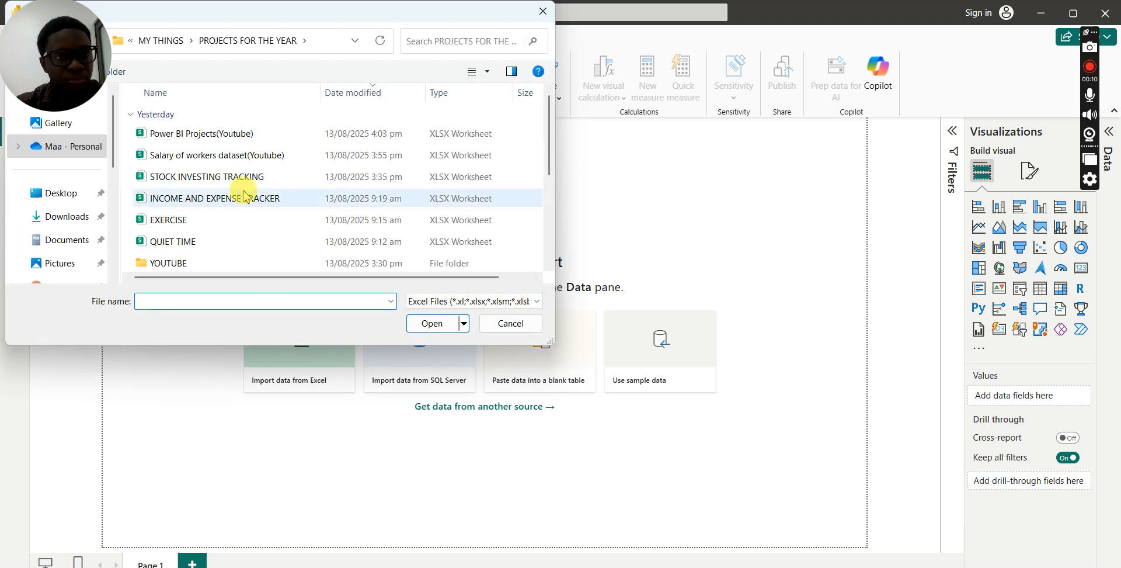
pyautogui.click(169, 155)
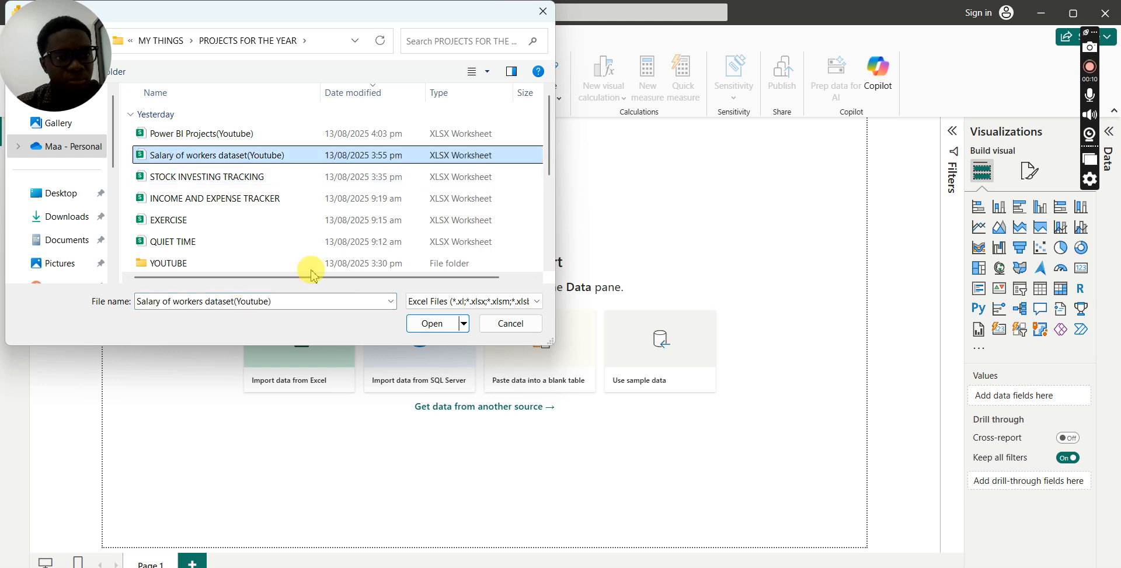
pyautogui.click(420, 327)
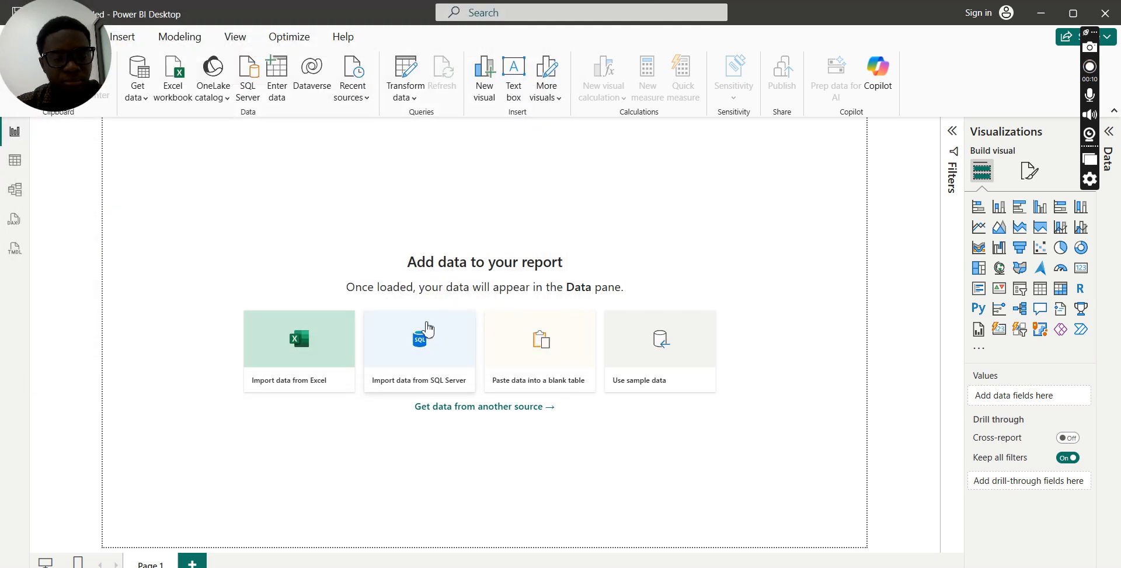
pyautogui.click(427, 326)
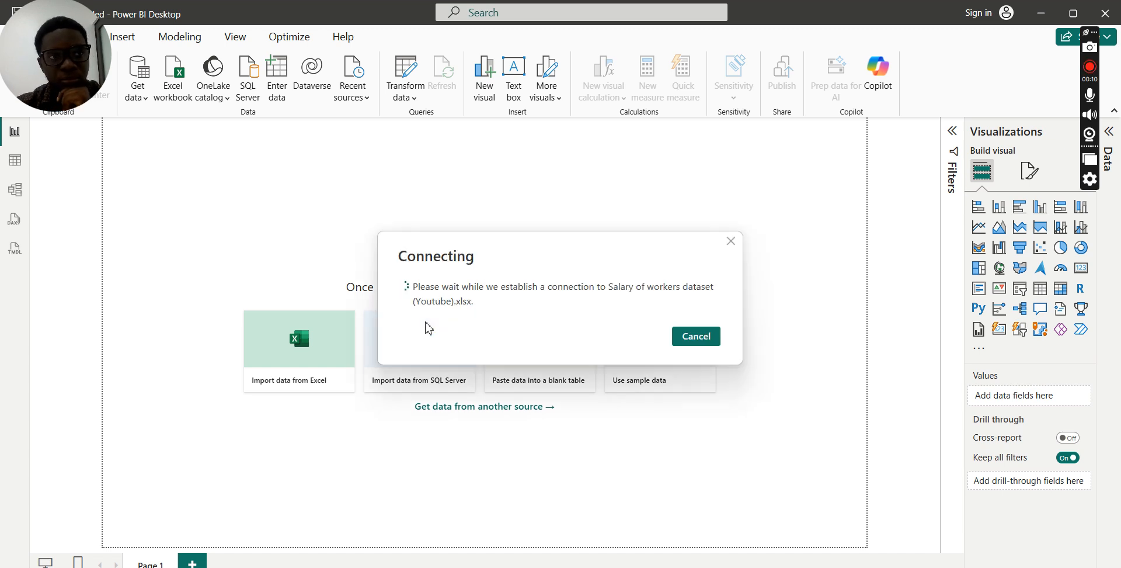
pyautogui.click(429, 327)
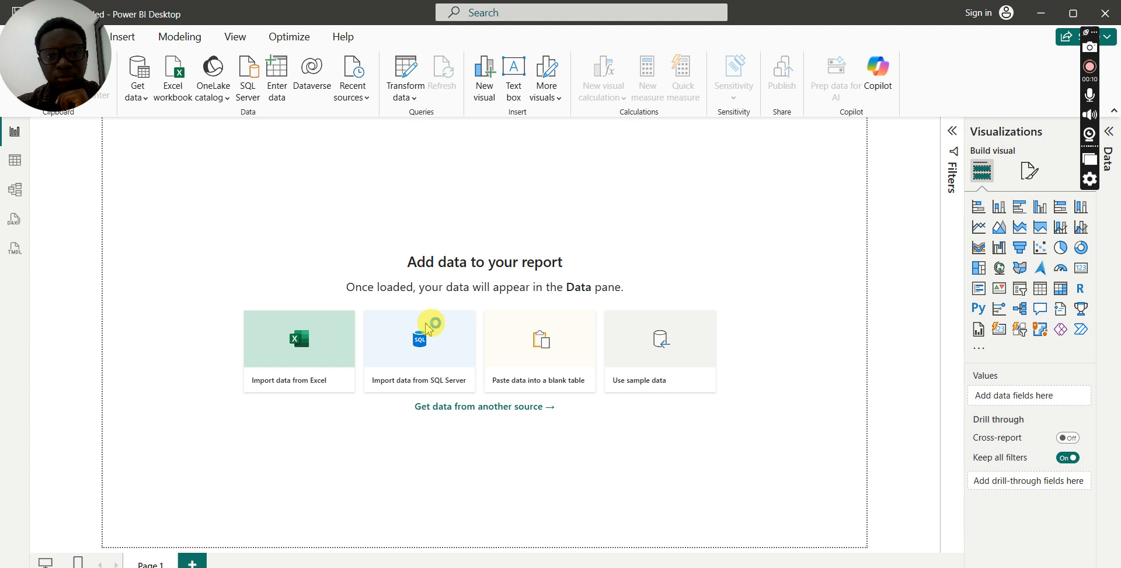
pyautogui.click(427, 326)
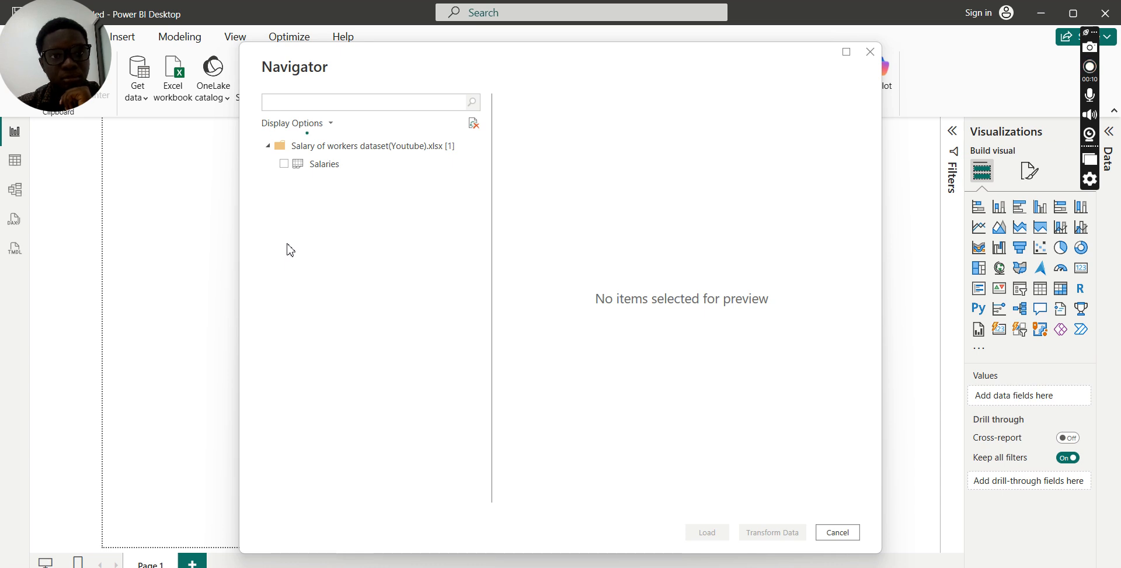
# Select the Salaries sheet in Navigator and send it to Power Query with Transform Data
pyautogui.click(288, 168)
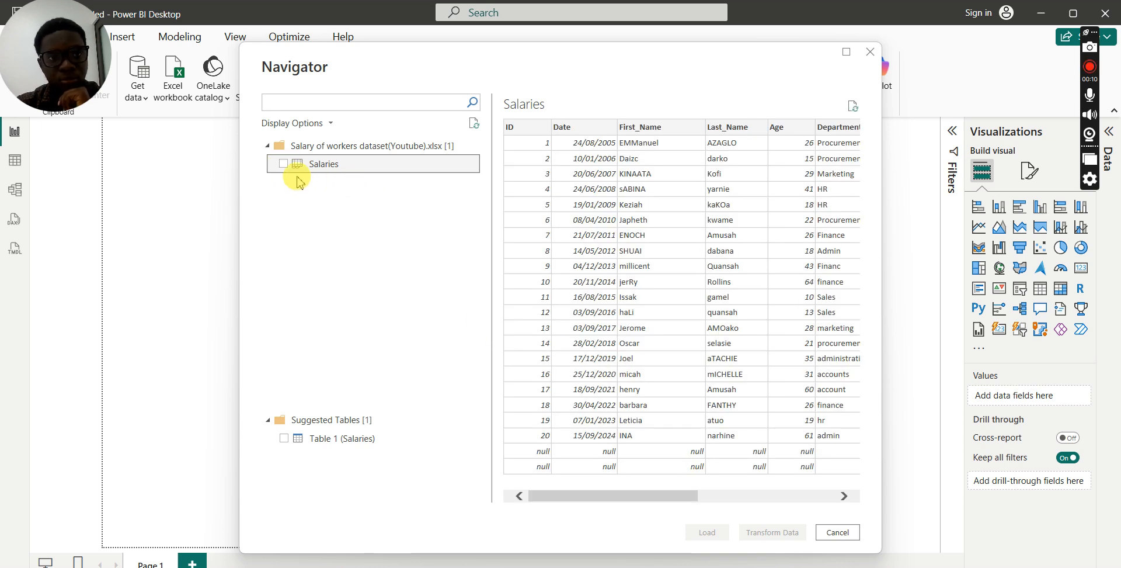
pyautogui.click(283, 164)
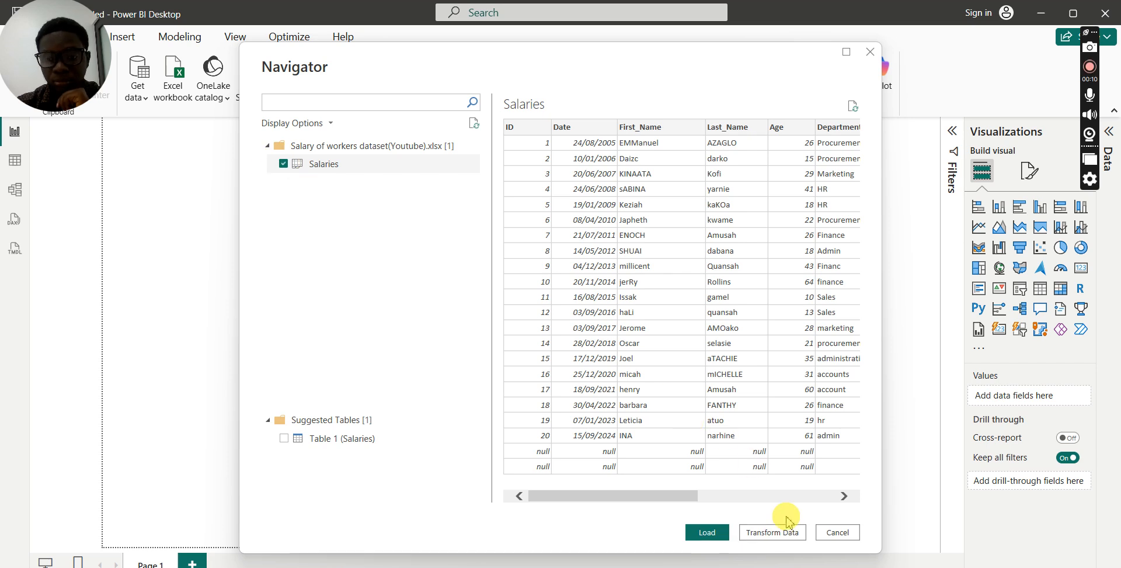
pyautogui.click(775, 532)
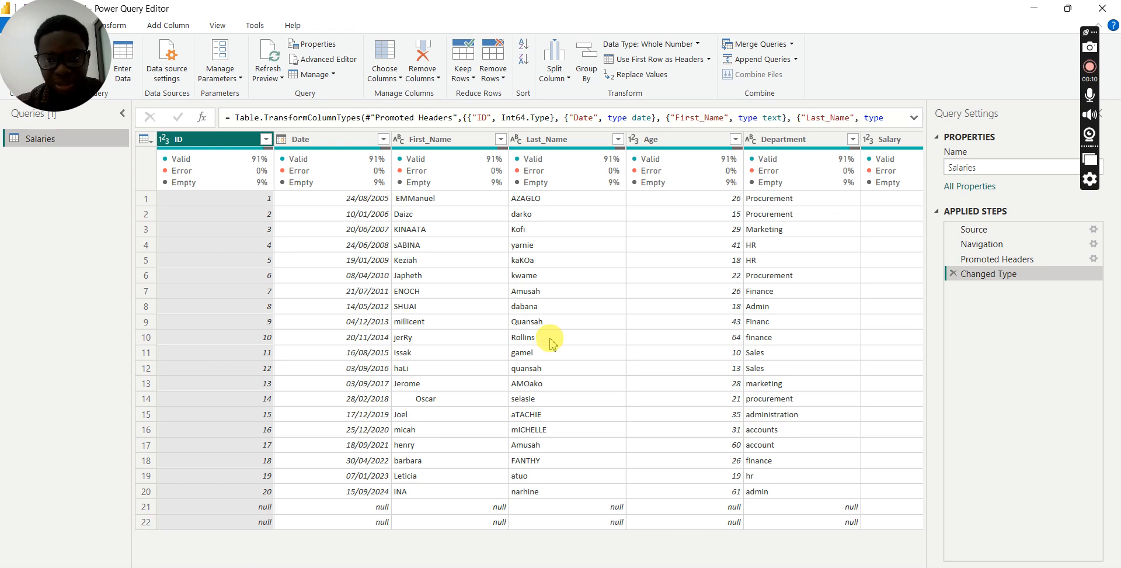
# Remove empty values via the ID column filter, leaving 20 rows in the Salaries query
pyautogui.click(266, 138)
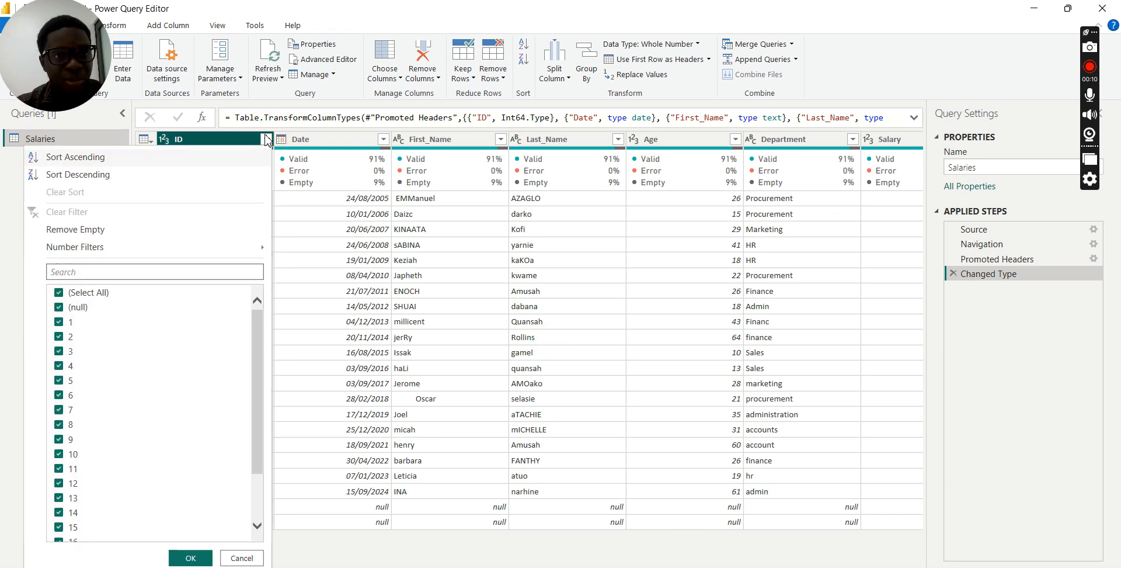
pyautogui.click(98, 230)
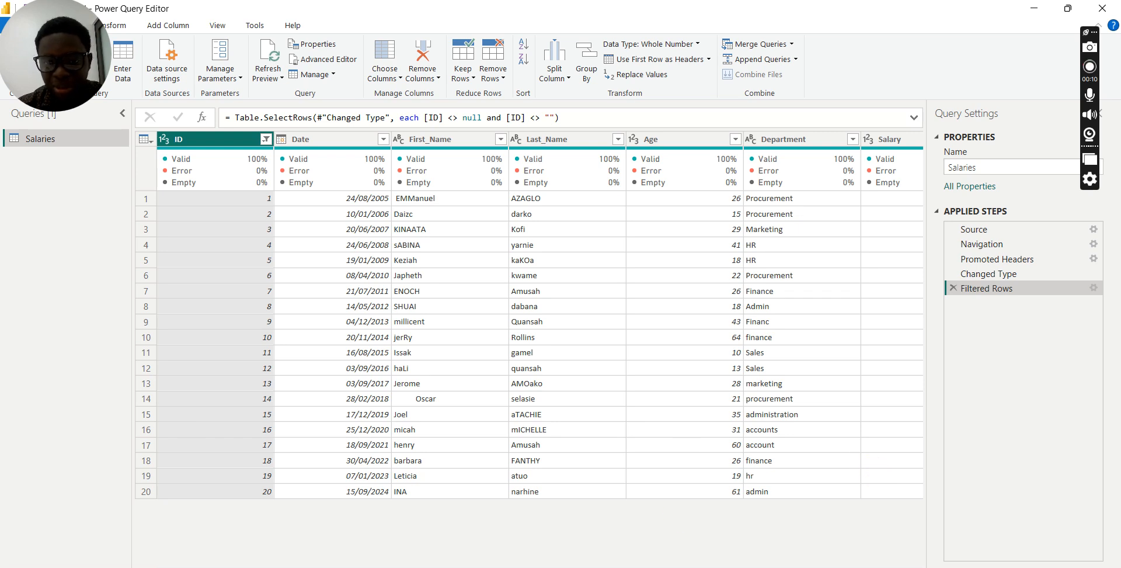
pyautogui.moveTo(572, 567)
pyautogui.mouseDown()
pyautogui.moveTo(828, 565)
pyautogui.moveTo(563, 566)
pyautogui.mouseUp()
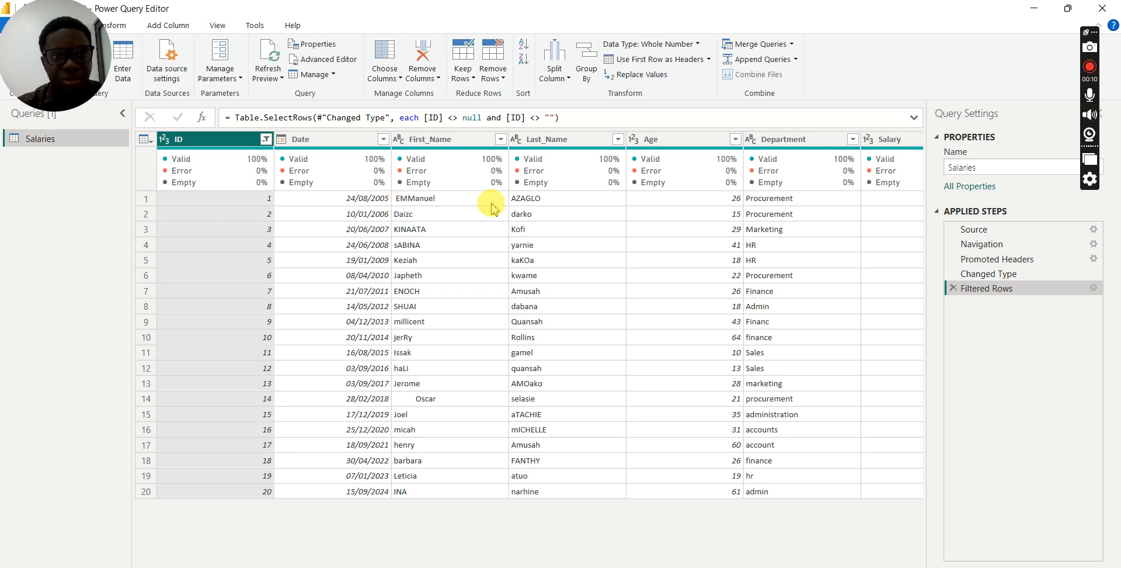
pyautogui.moveTo(31, 33); pyautogui.dragTo(30, 165)
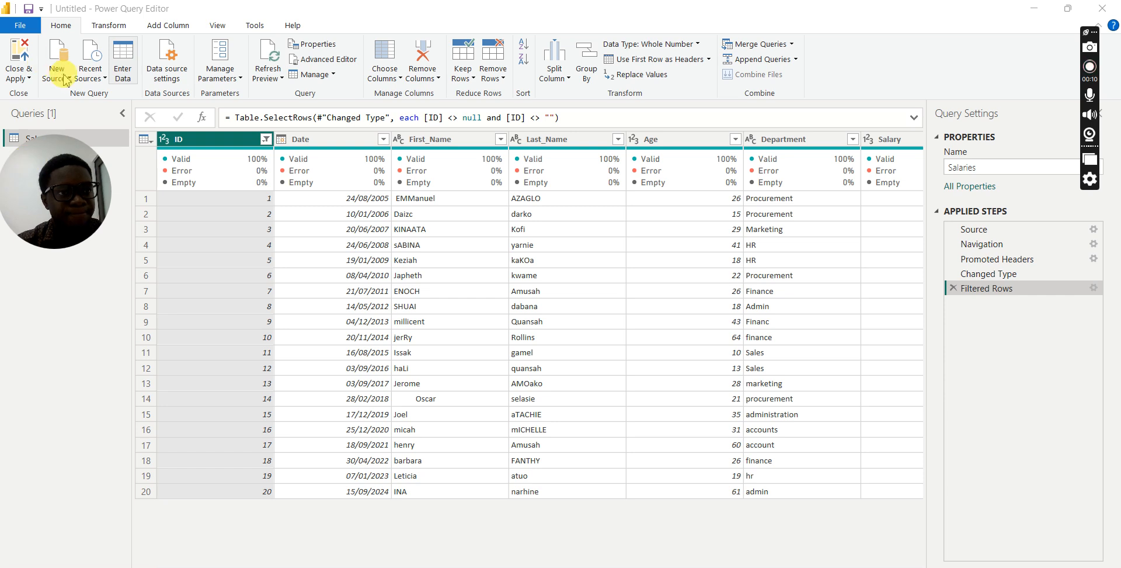
# Close & Apply the query so the 20-row Salaries table loads into the Data pane
pyautogui.click(31, 78)
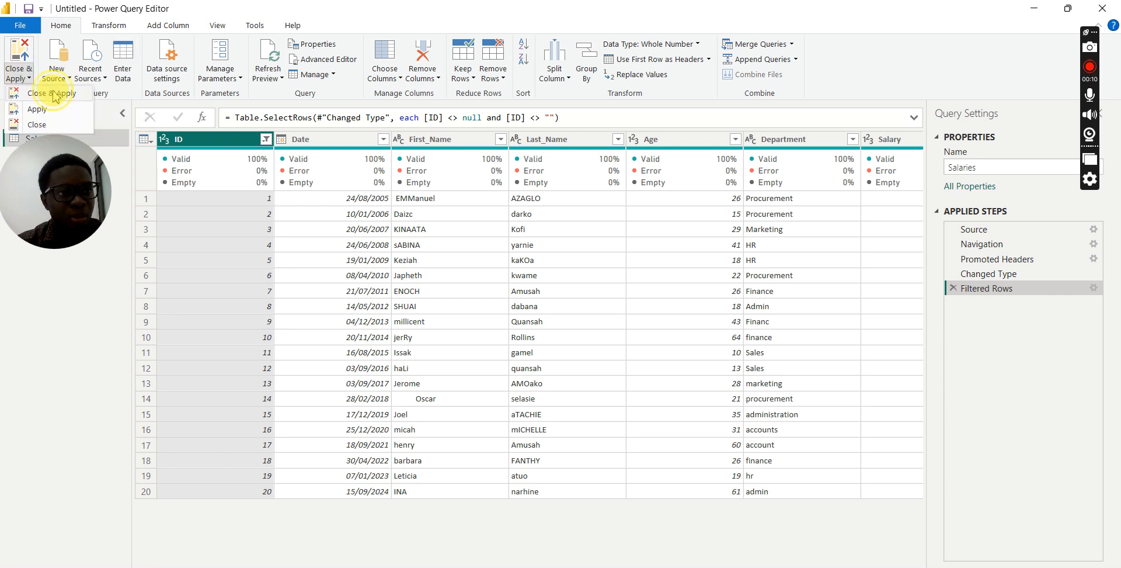
pyautogui.click(52, 95)
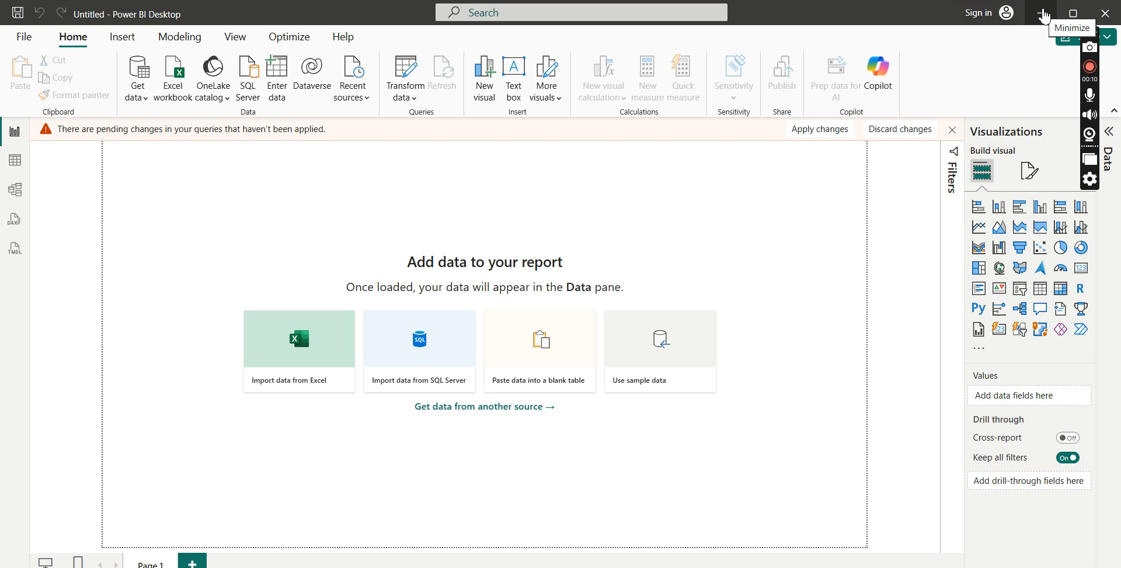
pyautogui.click(1090, 133)
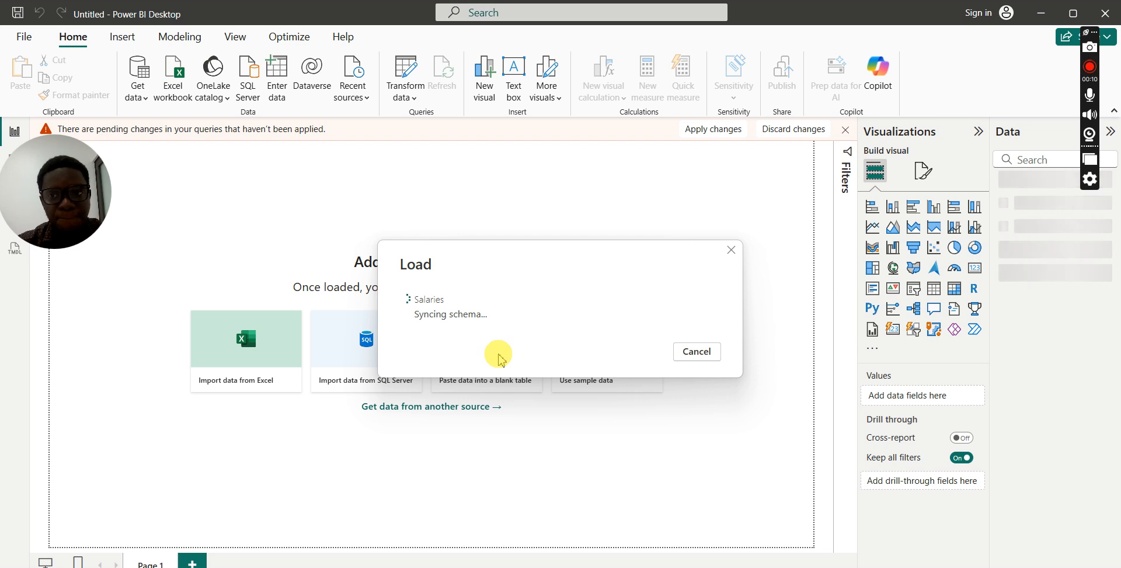
pyautogui.click(464, 375)
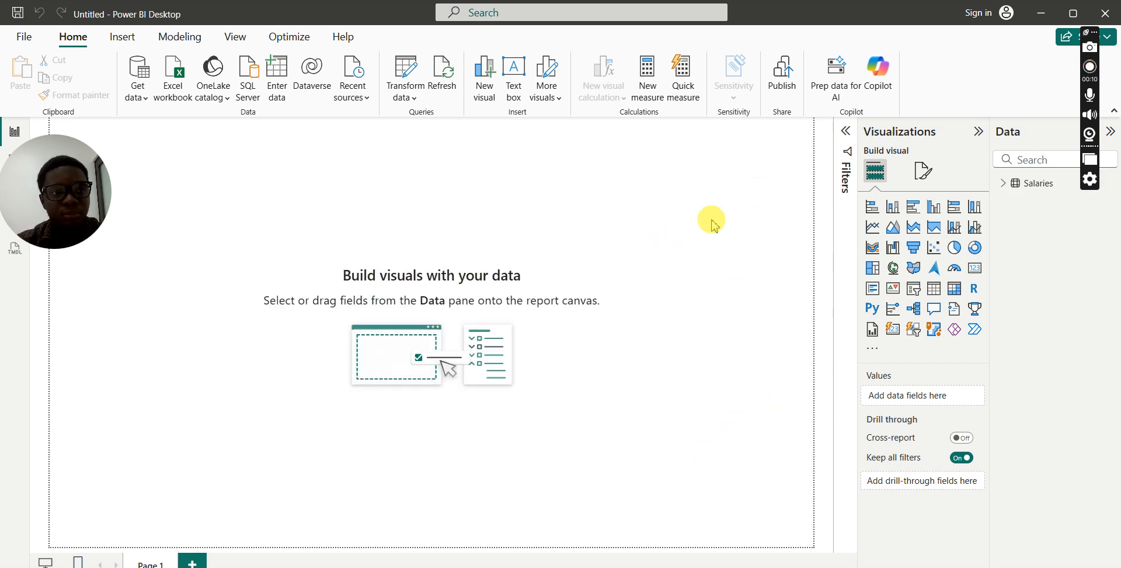
pyautogui.click(1009, 185)
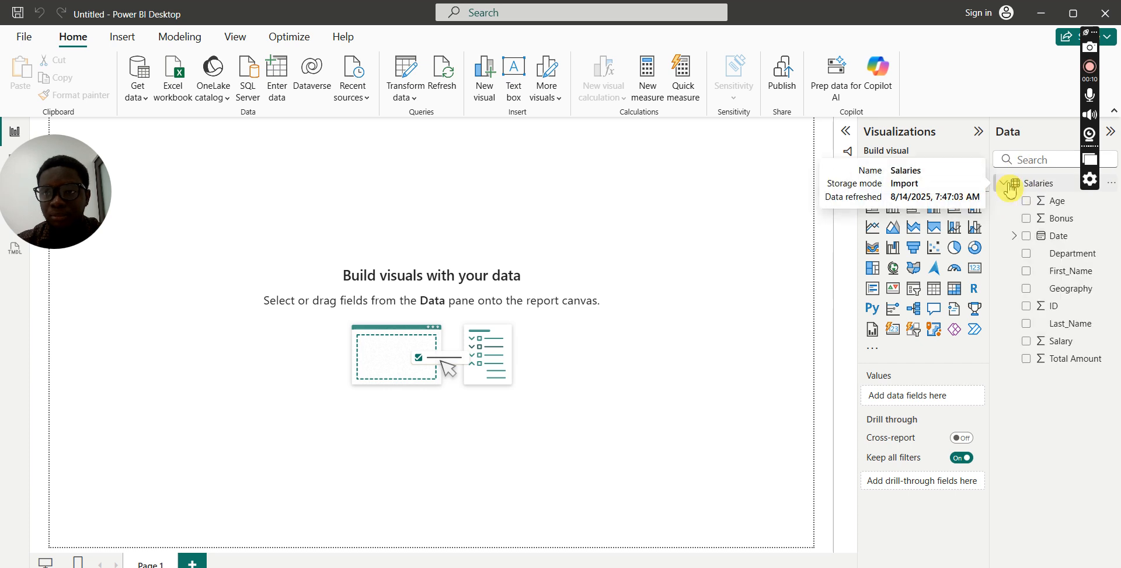
pyautogui.click(1010, 187)
pyautogui.moveTo(66, 171); pyautogui.dragTo(93, 42)
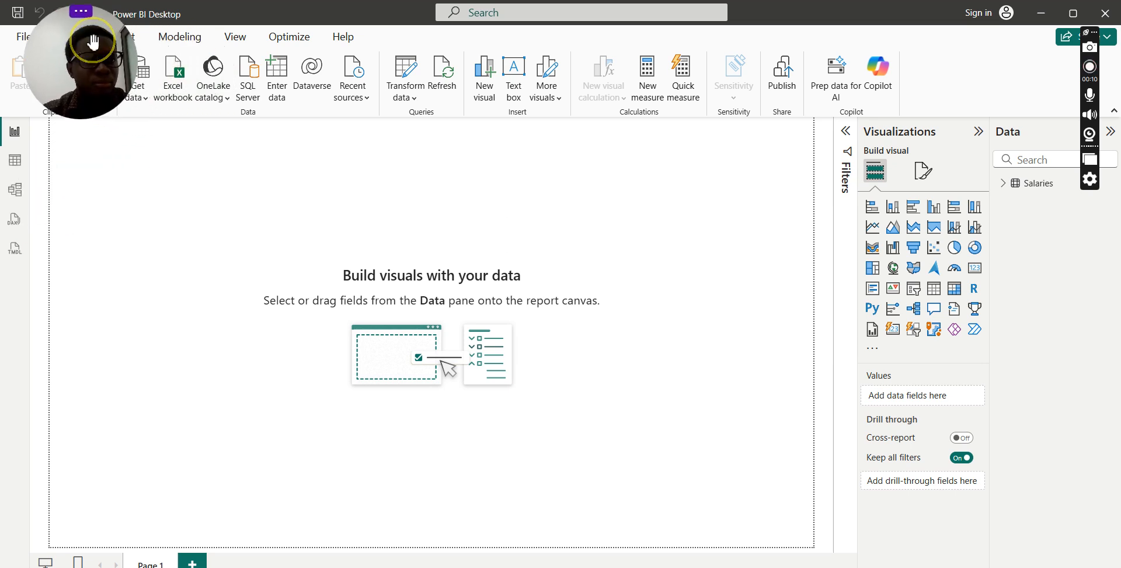
pyautogui.click(16, 164)
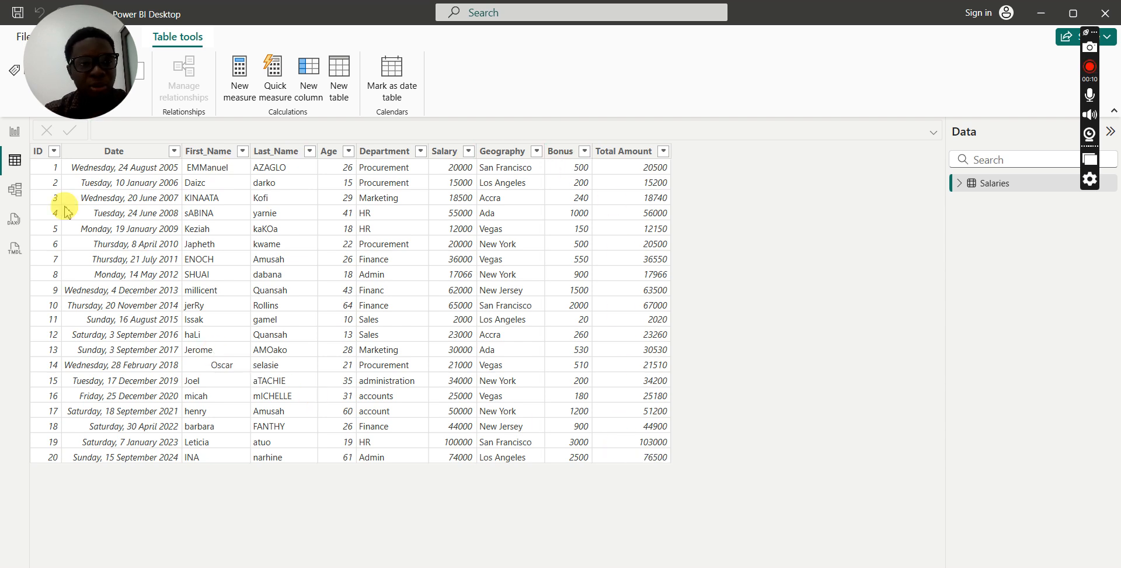
pyautogui.click(15, 136)
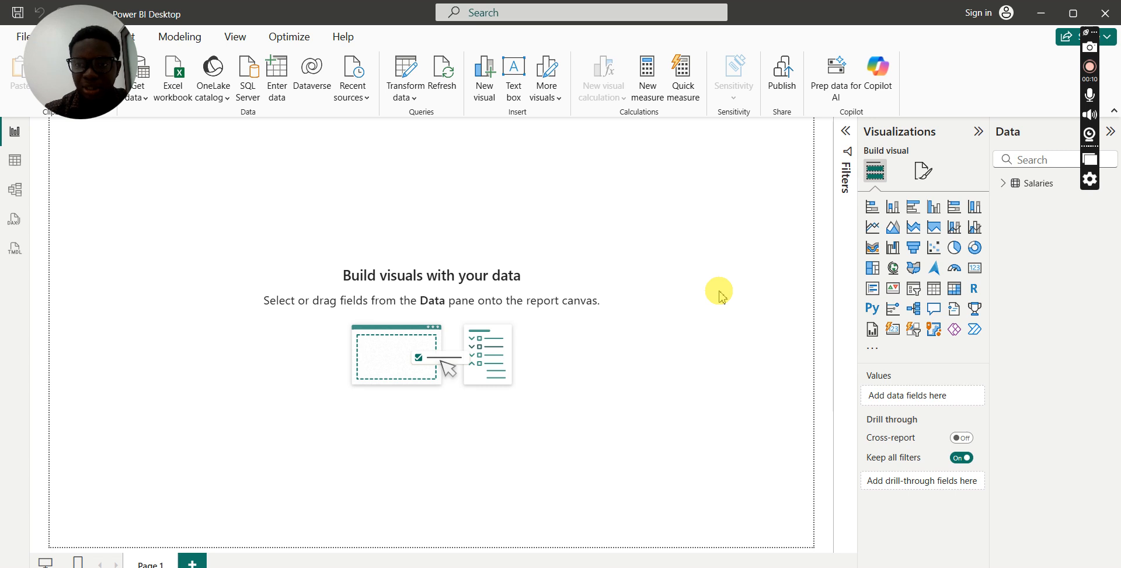
pyautogui.click(1006, 184)
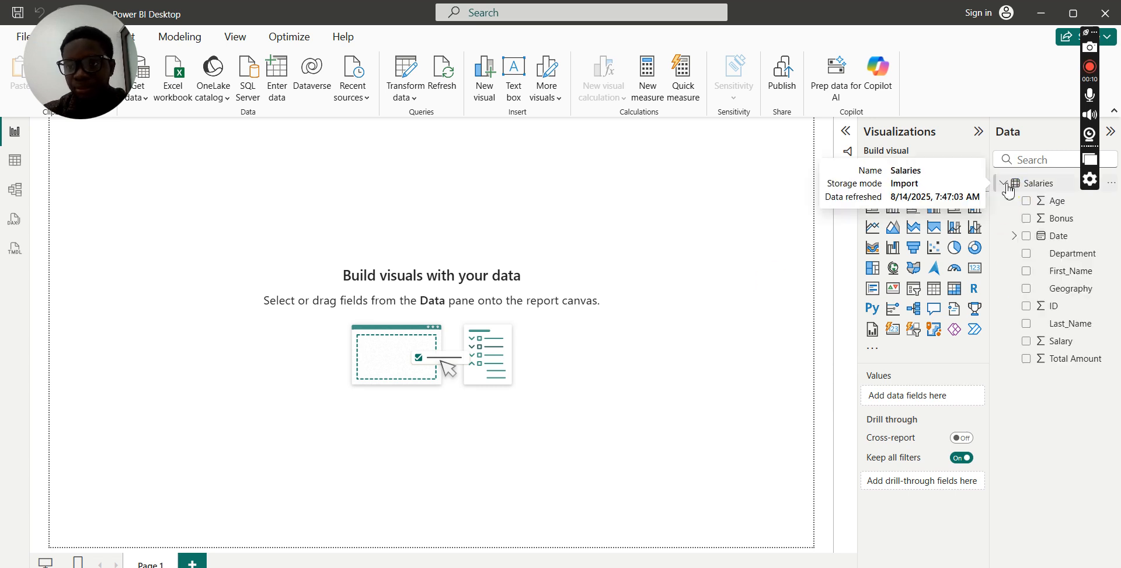
# Add Total Amount as a card visual showing 740K and move it slightly right and down
pyautogui.click(1026, 358)
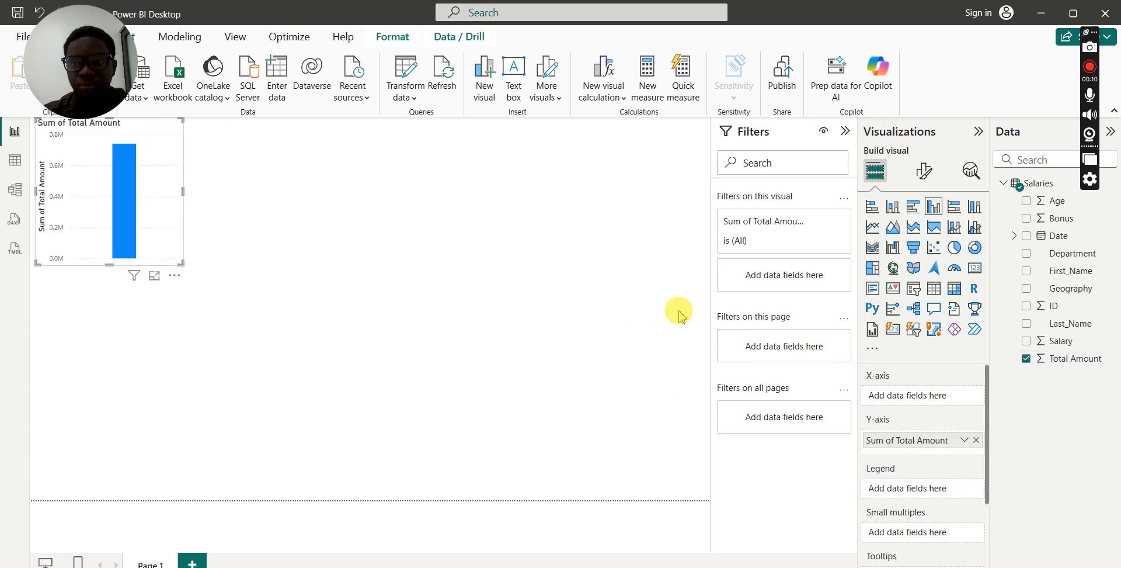
pyautogui.click(892, 329)
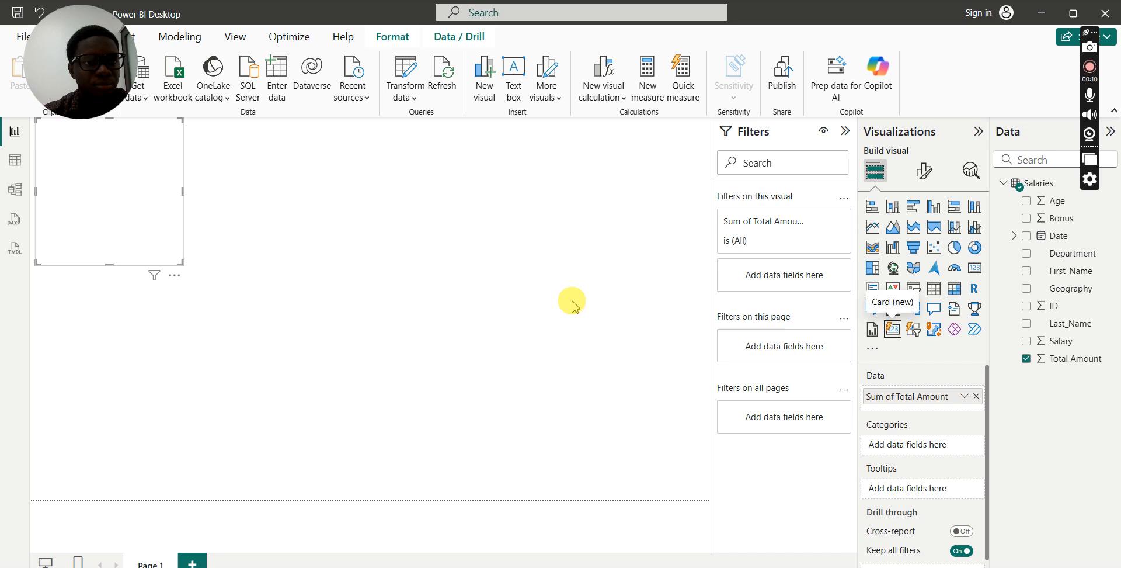
pyautogui.moveTo(143, 140); pyautogui.dragTo(250, 221)
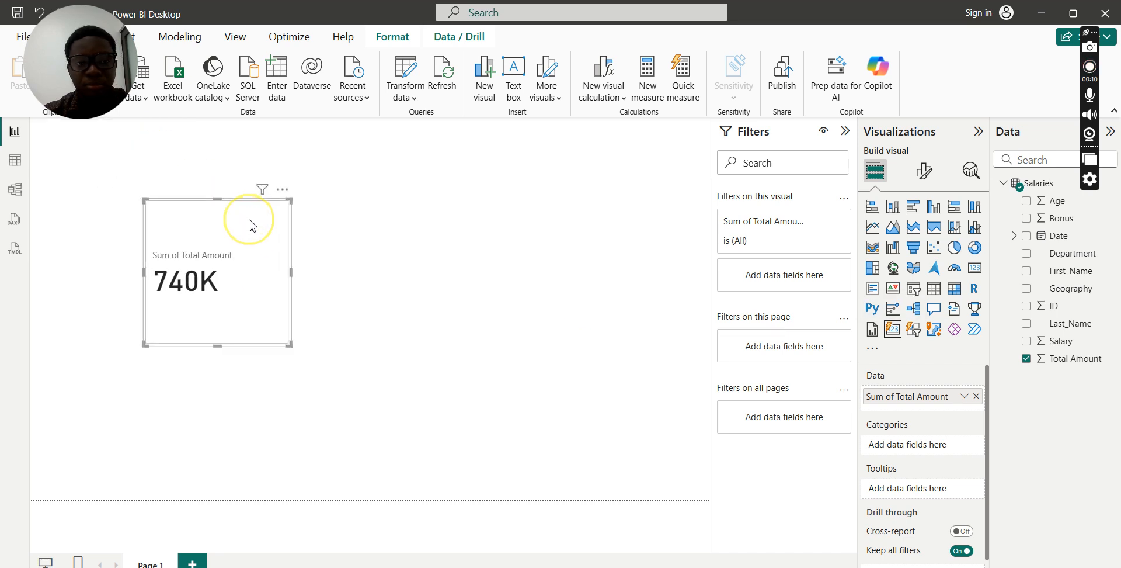
# Make the card's 740K callout value bold and centre its horizontal alignment
pyautogui.click(926, 172)
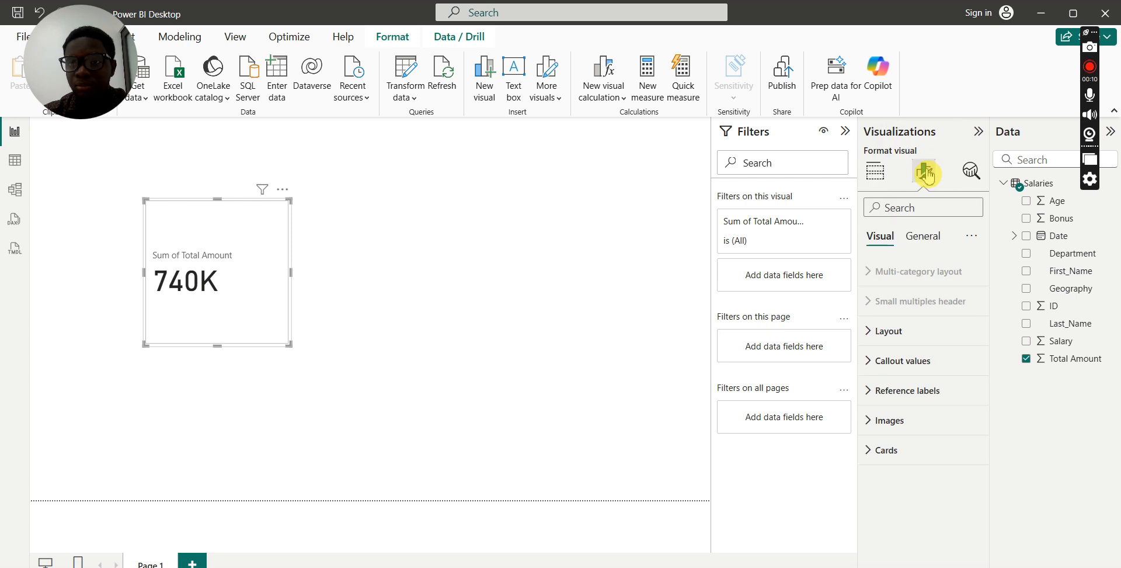
pyautogui.click(871, 361)
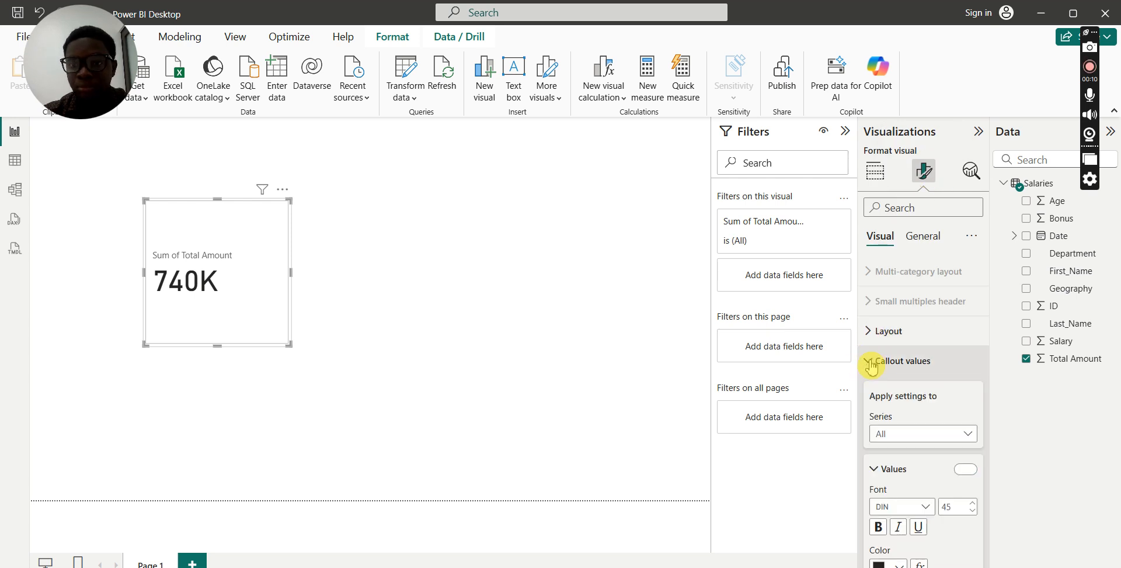
pyautogui.click(880, 527)
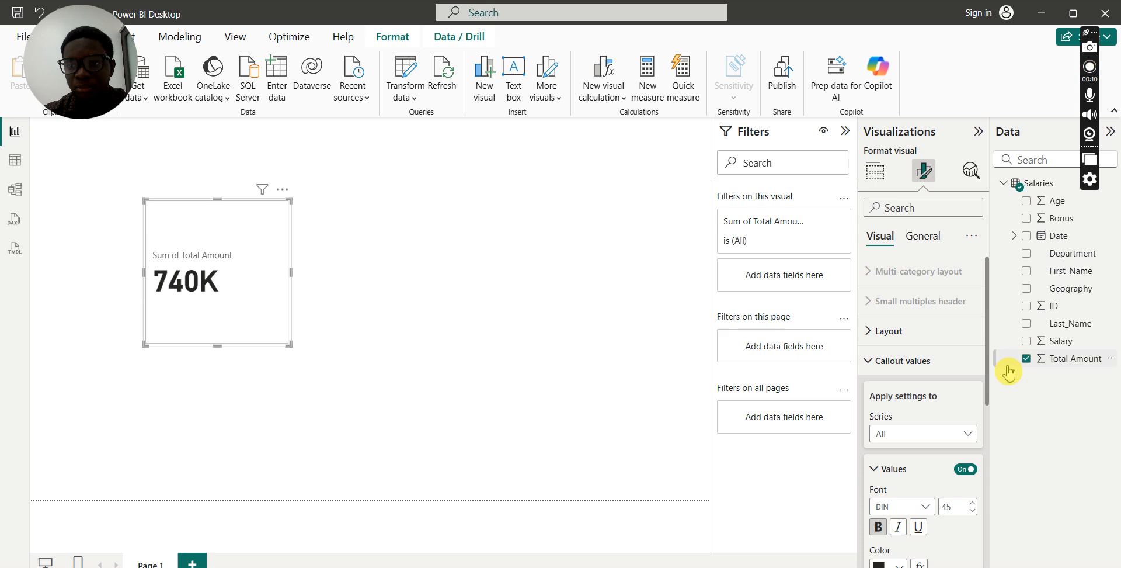
pyautogui.moveTo(987, 374); pyautogui.dragTo(997, 545)
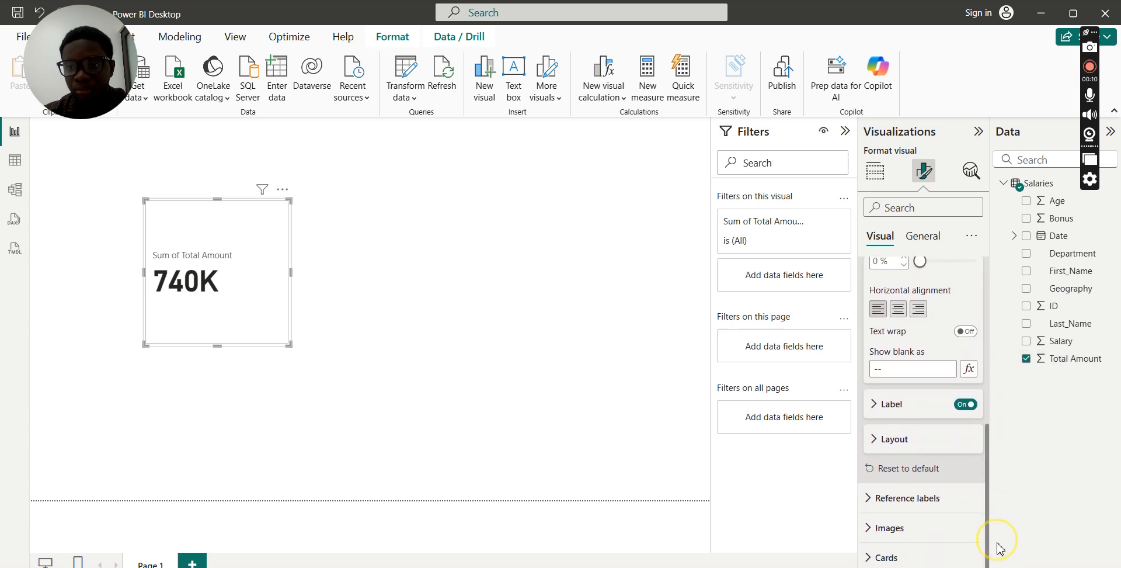
pyautogui.click(915, 310)
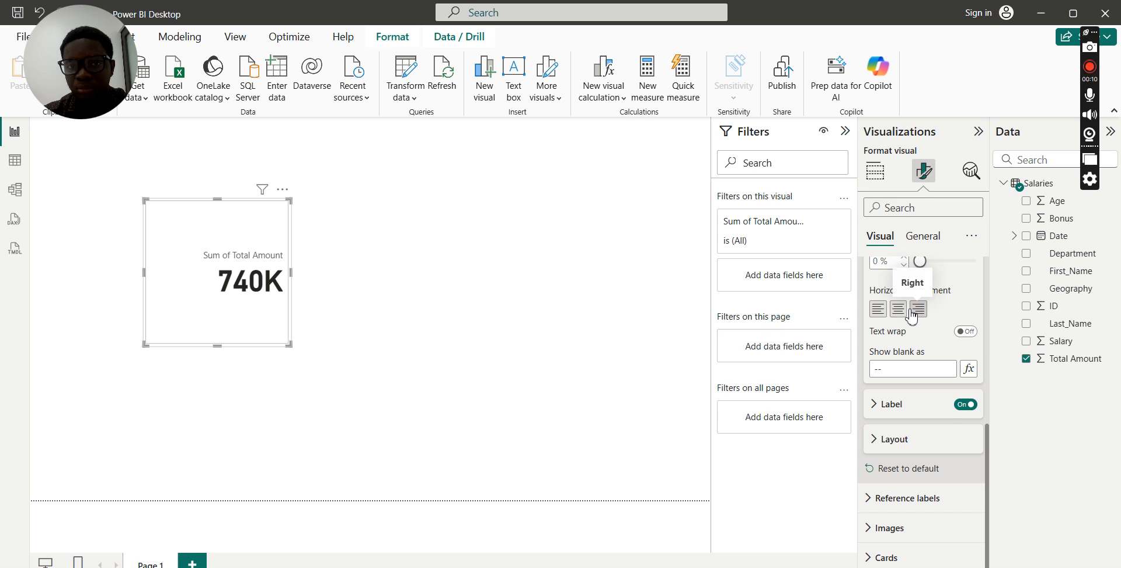
pyautogui.click(899, 310)
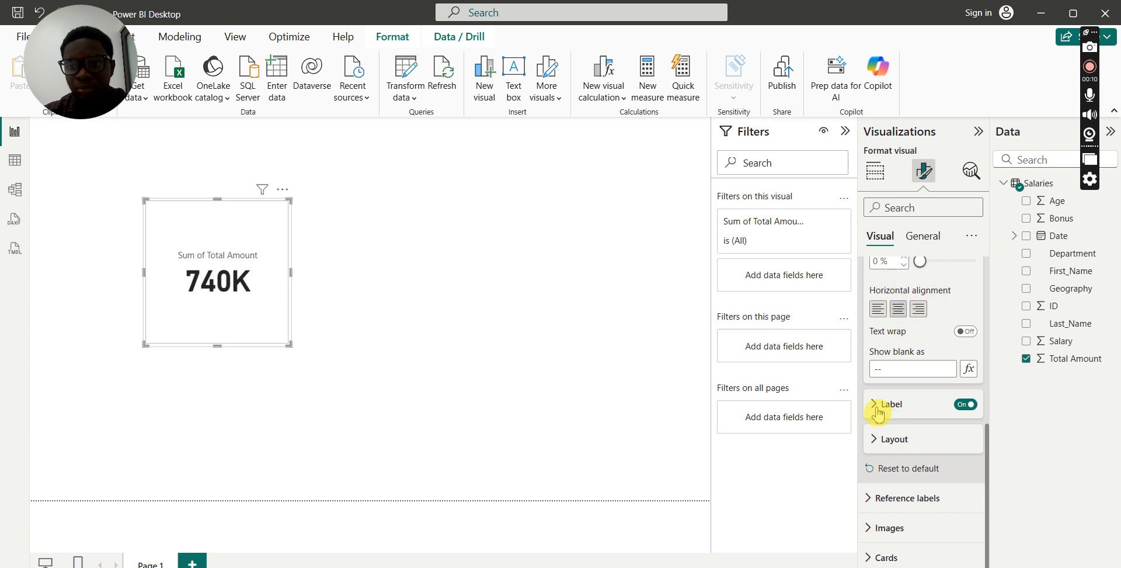
# Bold the card's label and drag the card's bottom edge up to make it shorter
pyautogui.click(878, 409)
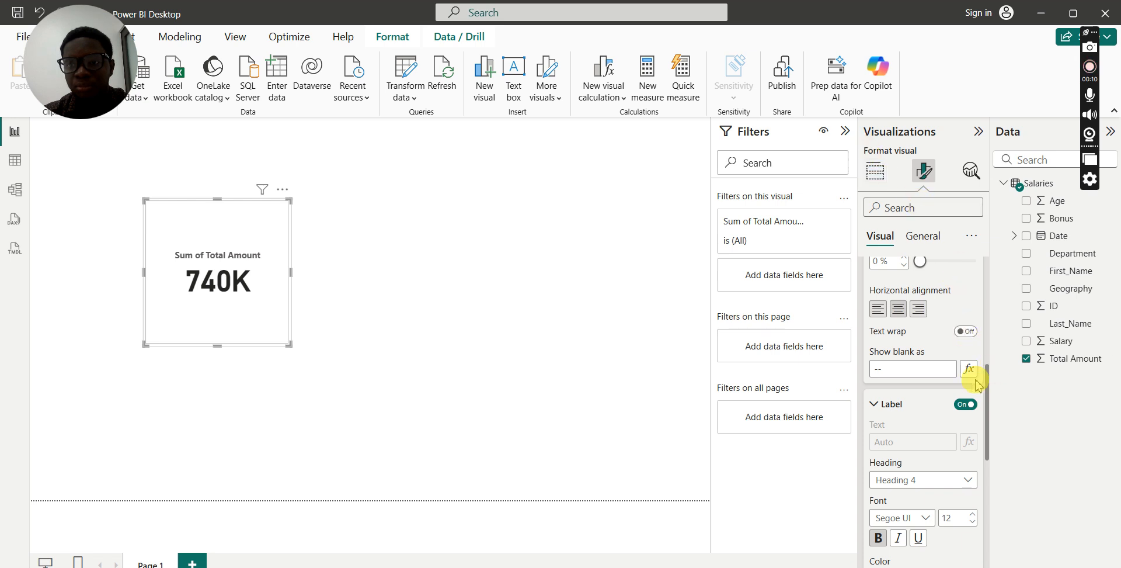
pyautogui.moveTo(988, 394); pyautogui.dragTo(989, 260)
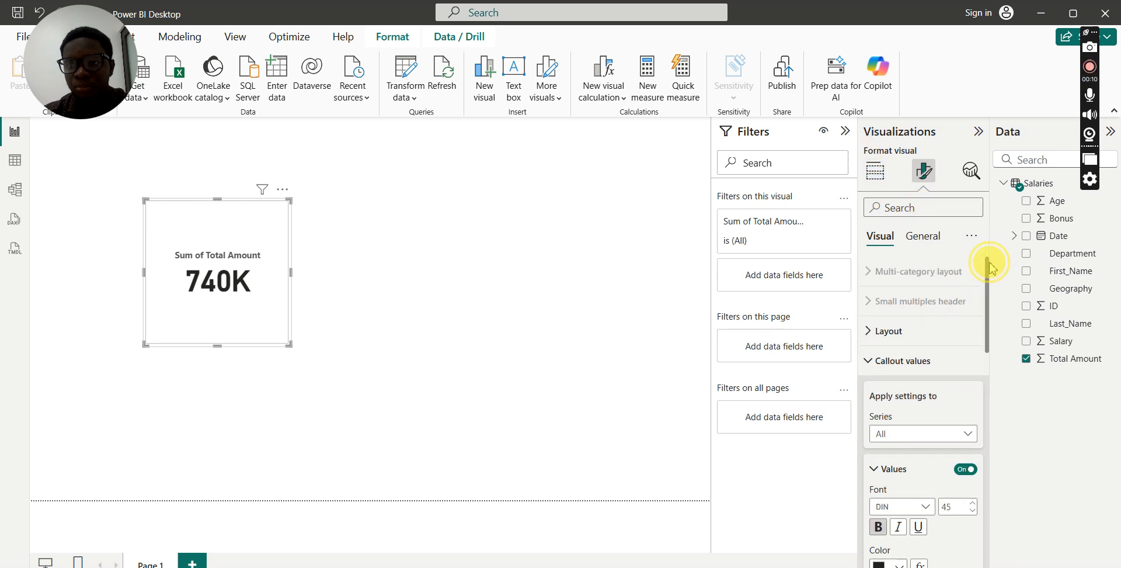
pyautogui.click(923, 239)
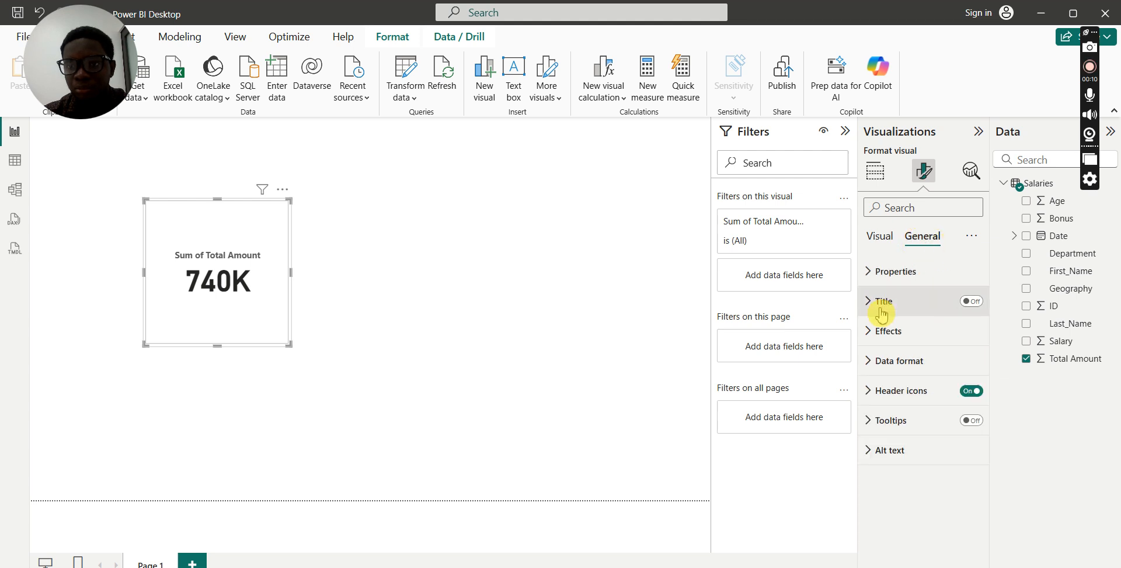
pyautogui.click(873, 334)
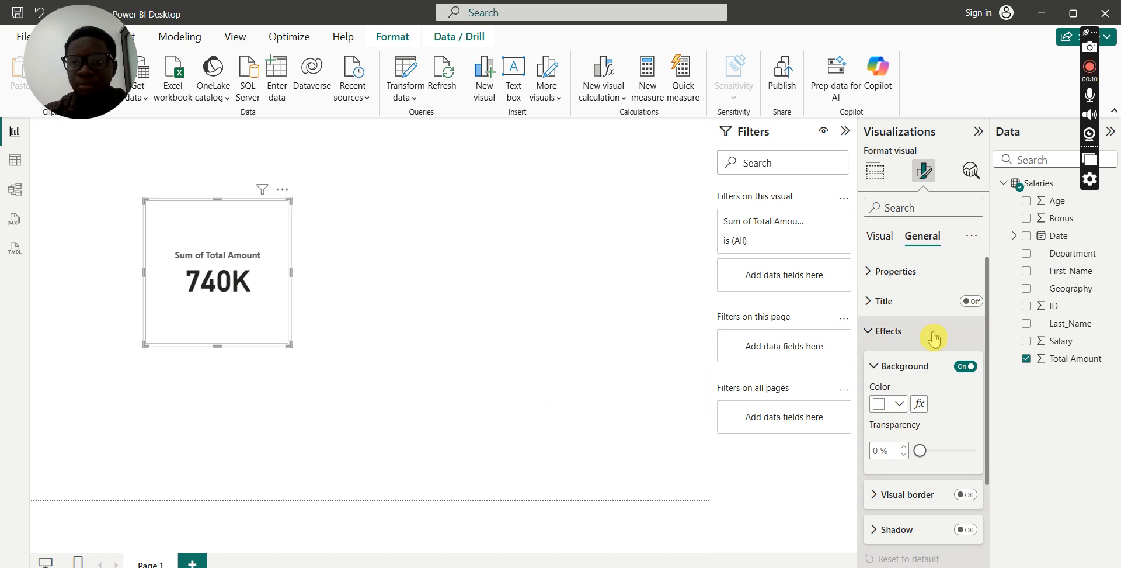
pyautogui.click(874, 337)
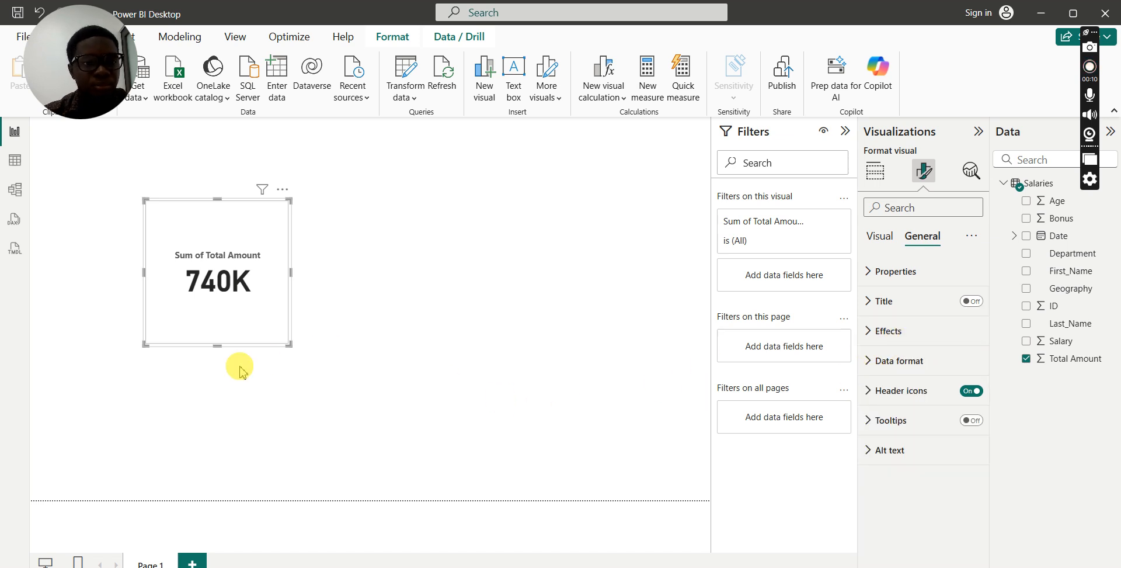
pyautogui.moveTo(218, 346); pyautogui.dragTo(245, 313)
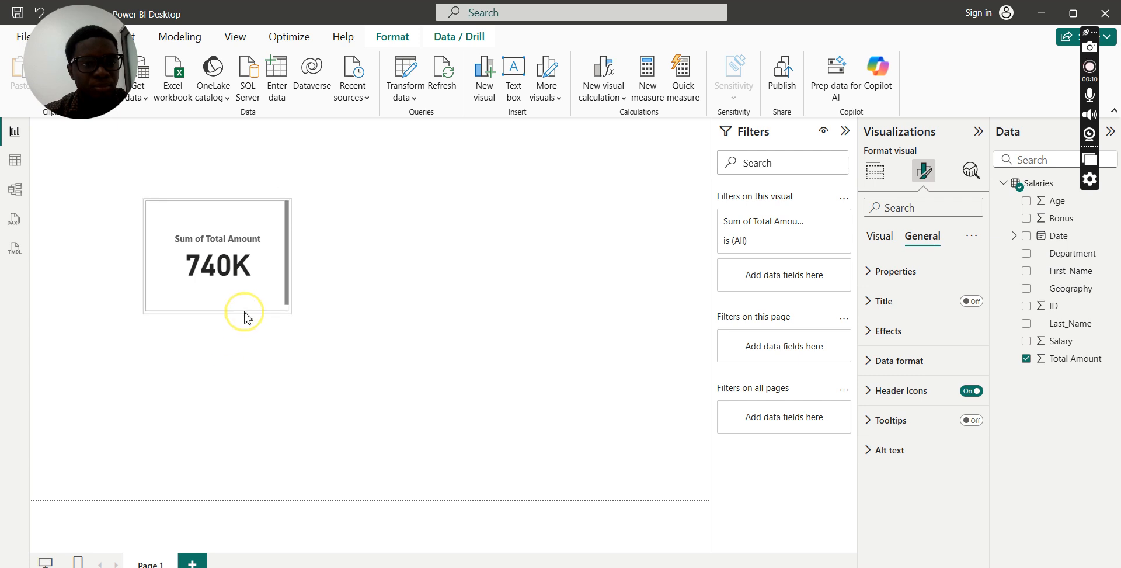
pyautogui.click(443, 322)
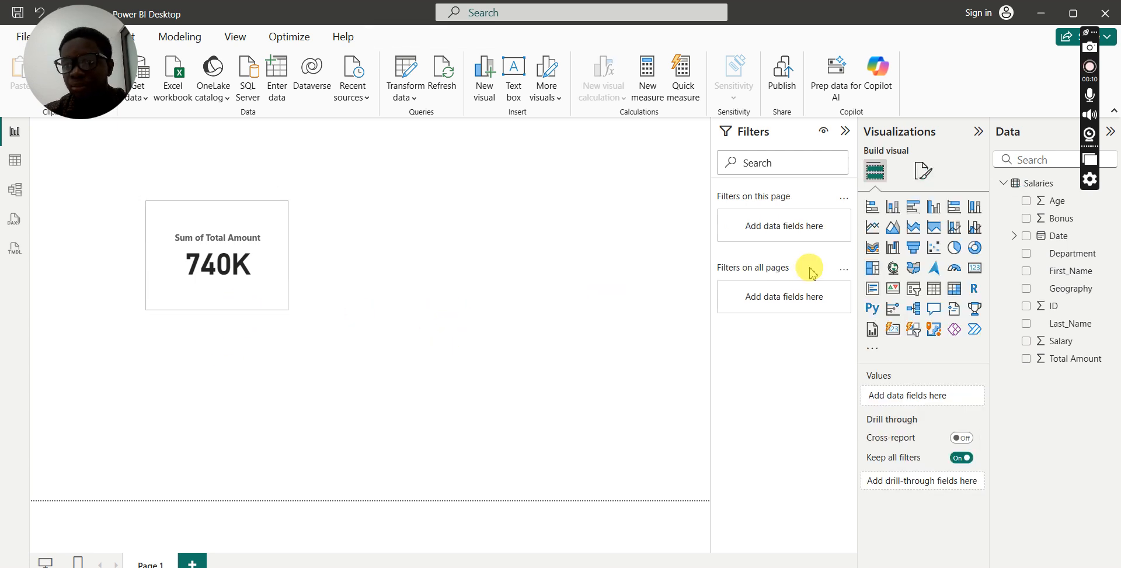
# Build a clustered column chart of Sum of Total Amount by Department, enlarged beside the card
pyautogui.click(1027, 254)
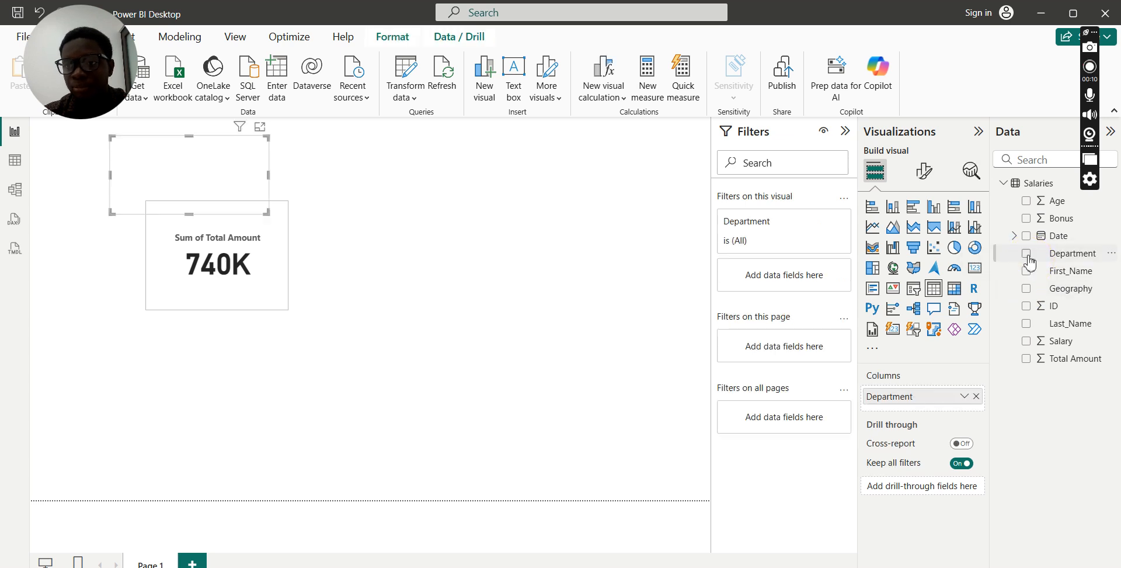
pyautogui.click(1026, 360)
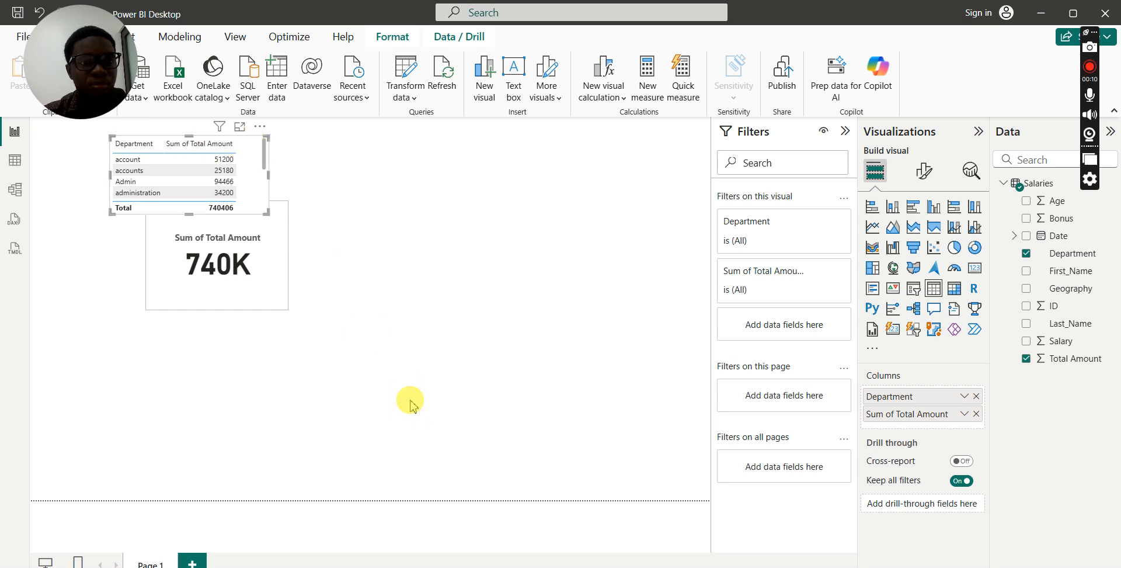
pyautogui.moveTo(206, 140); pyautogui.dragTo(415, 378)
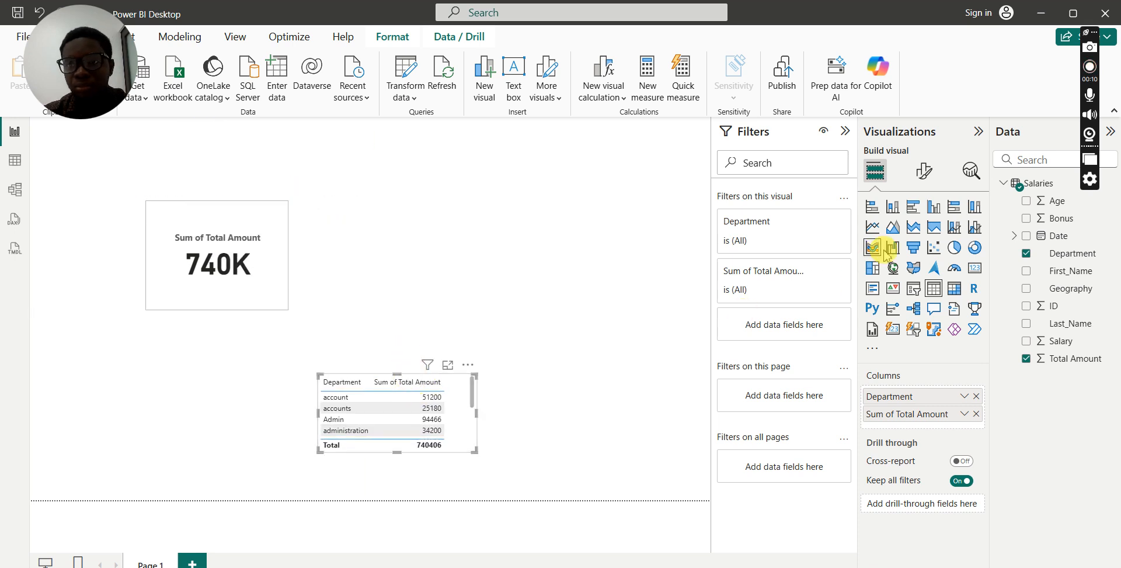
pyautogui.click(934, 208)
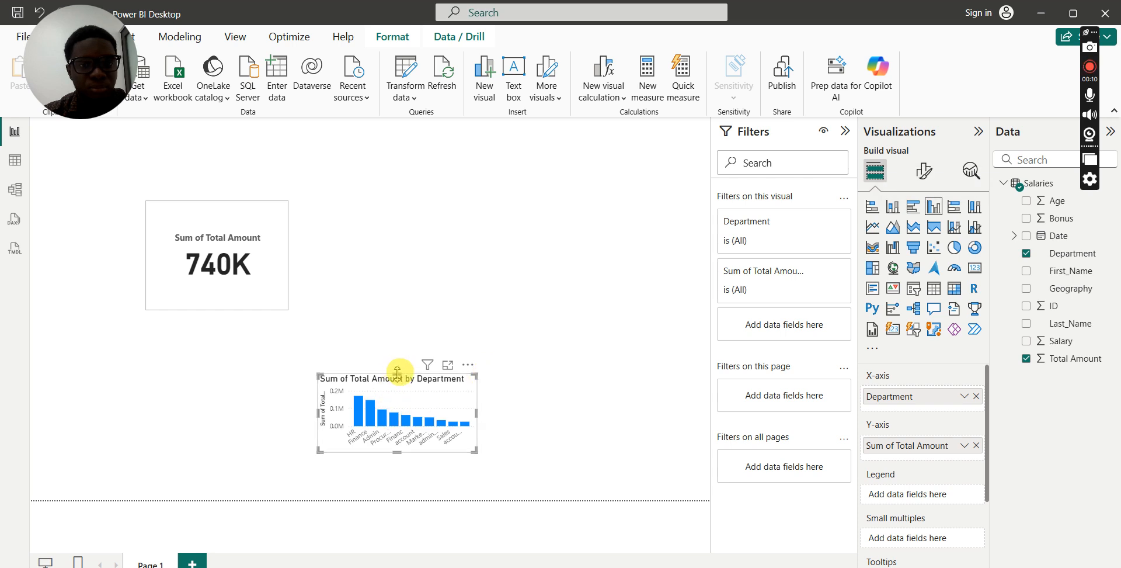
pyautogui.moveTo(397, 372); pyautogui.dragTo(394, 213)
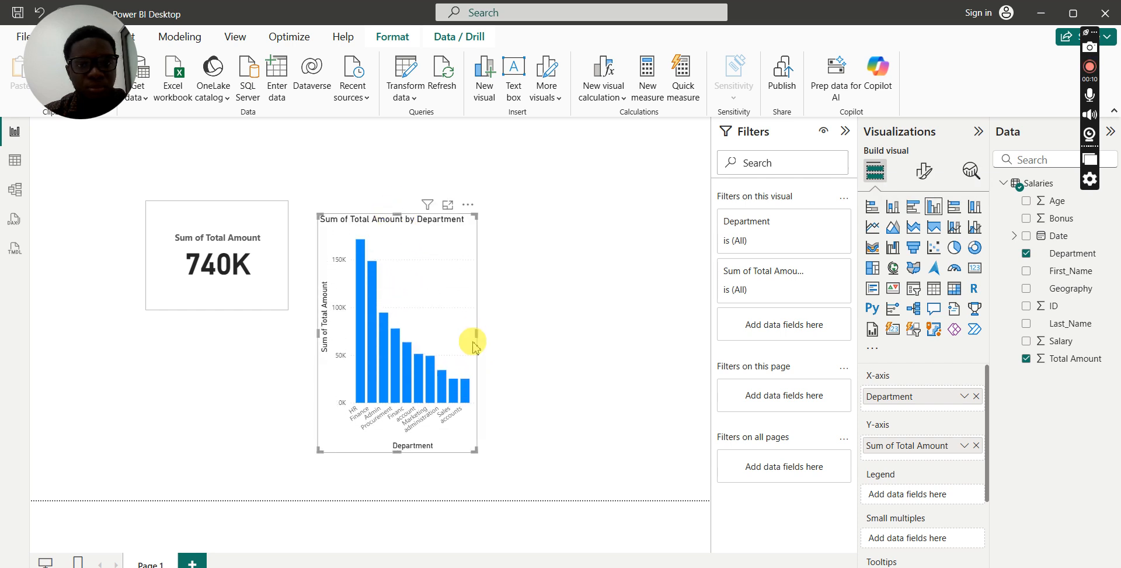
pyautogui.moveTo(474, 334); pyautogui.dragTo(591, 330)
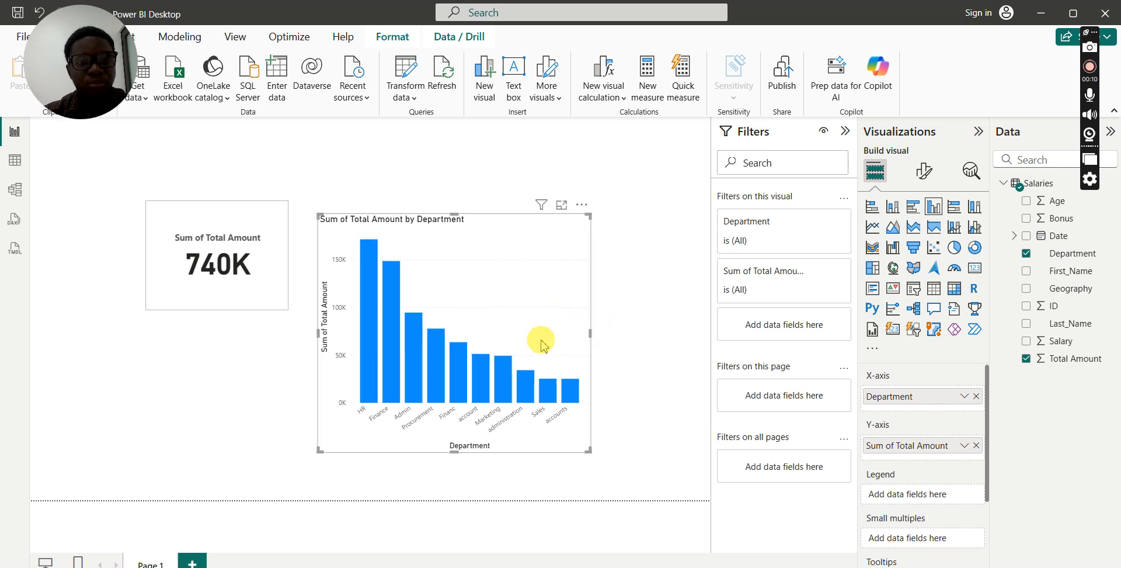
pyautogui.click(210, 391)
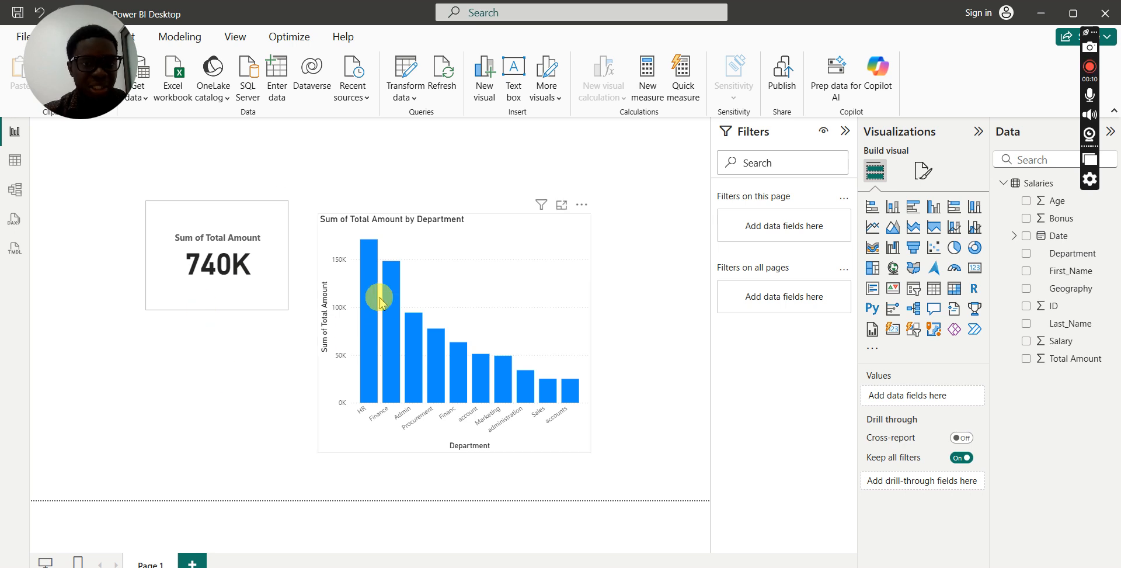
pyautogui.click(409, 341)
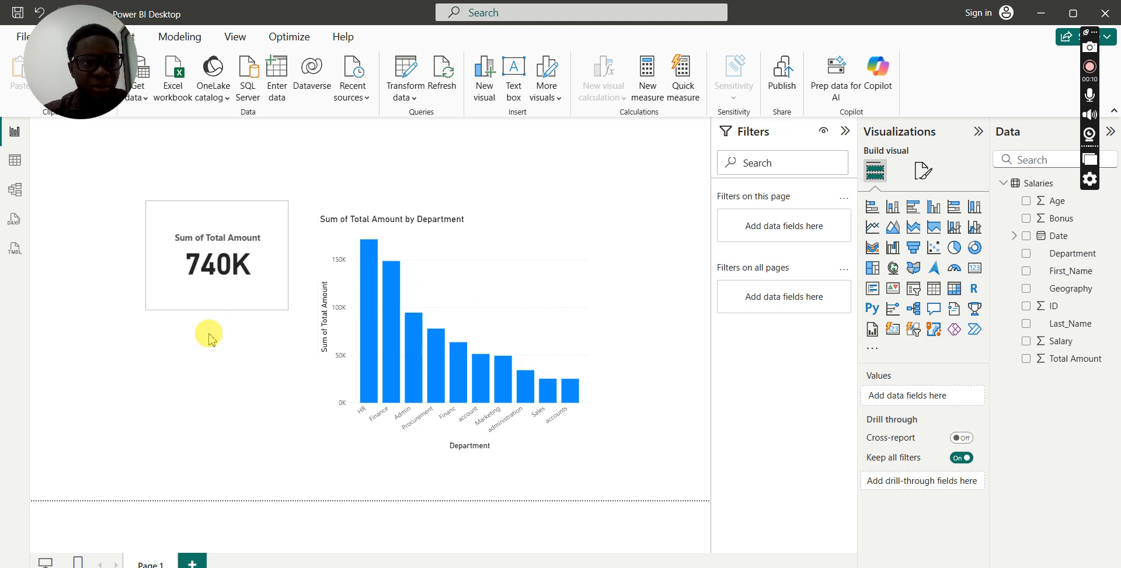
pyautogui.click(15, 42)
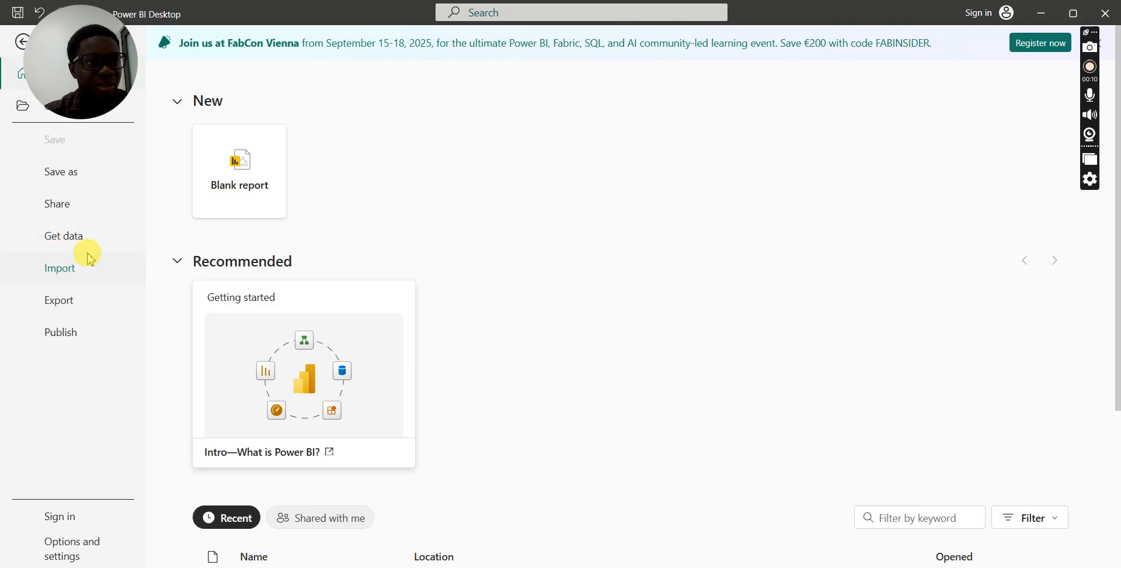
# Save a copy of the report as 'test drive' in the Downloads folder
pyautogui.click(94, 174)
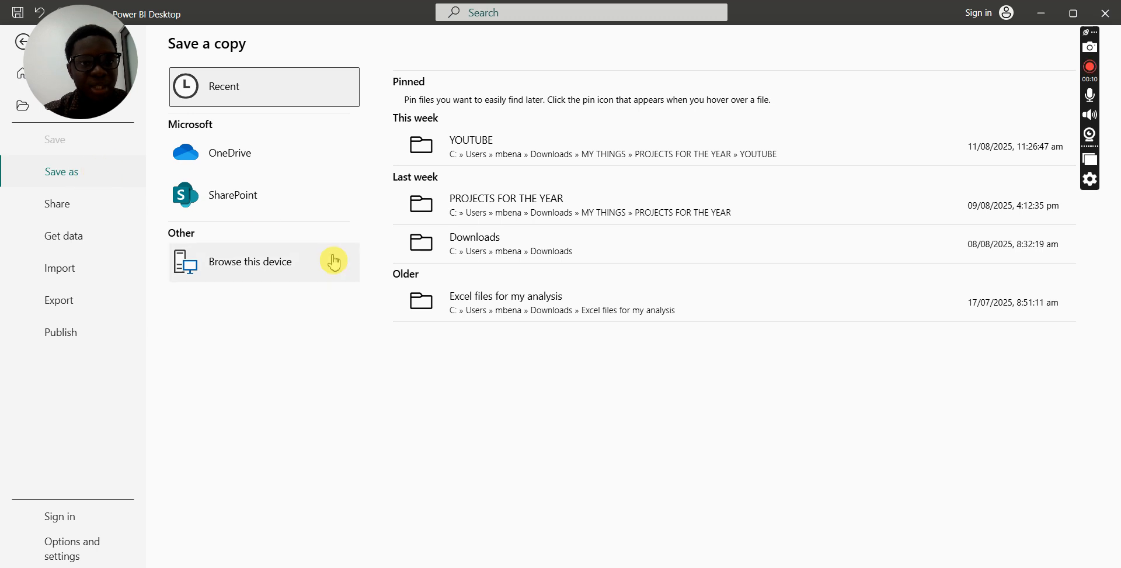
pyautogui.click(243, 266)
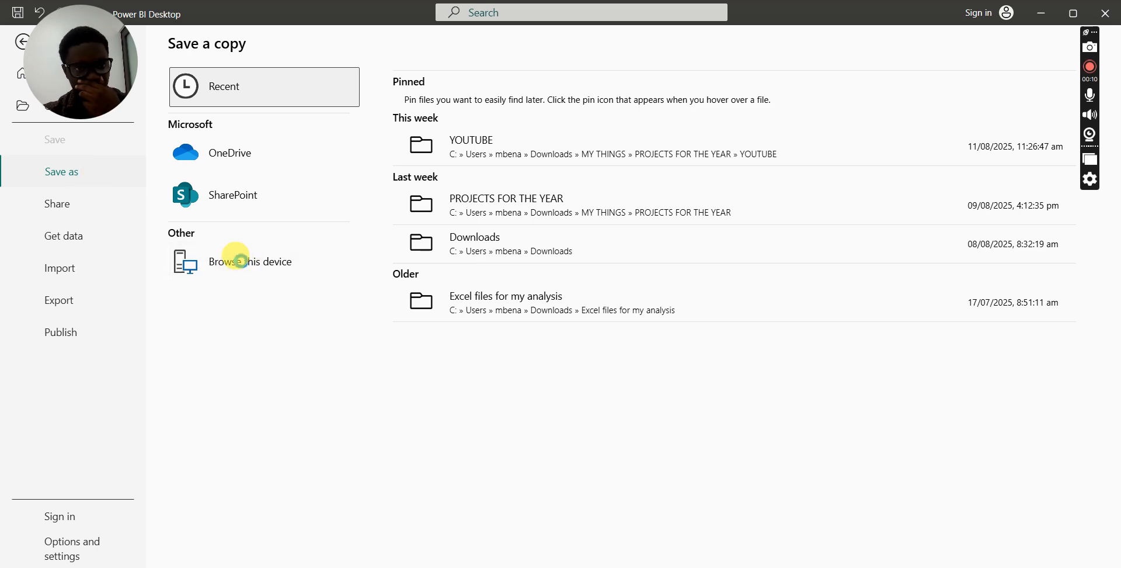
pyautogui.click(125, 244)
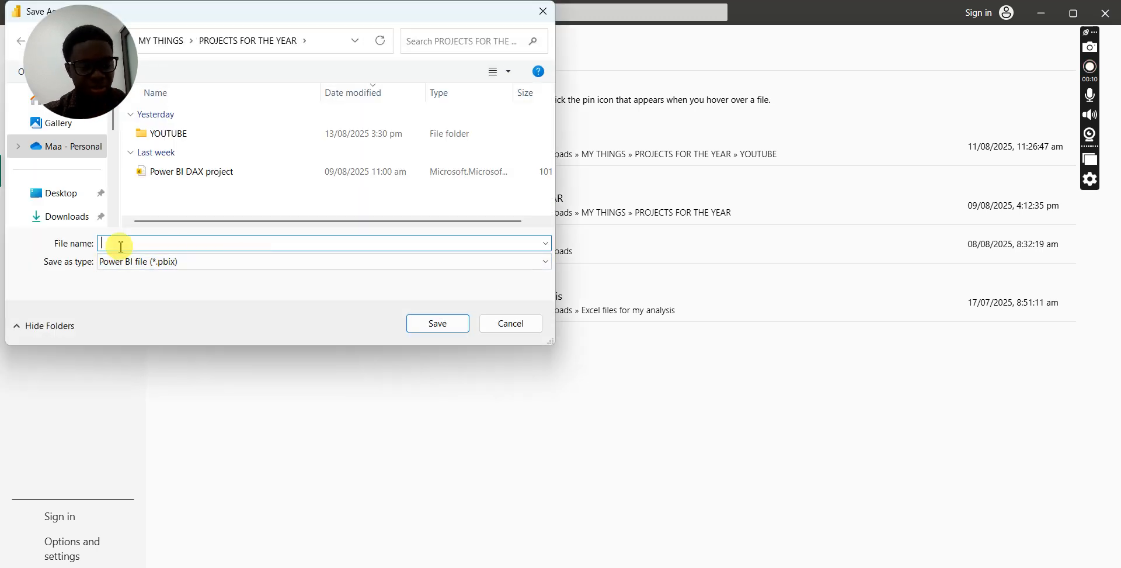
pyautogui.write('test')
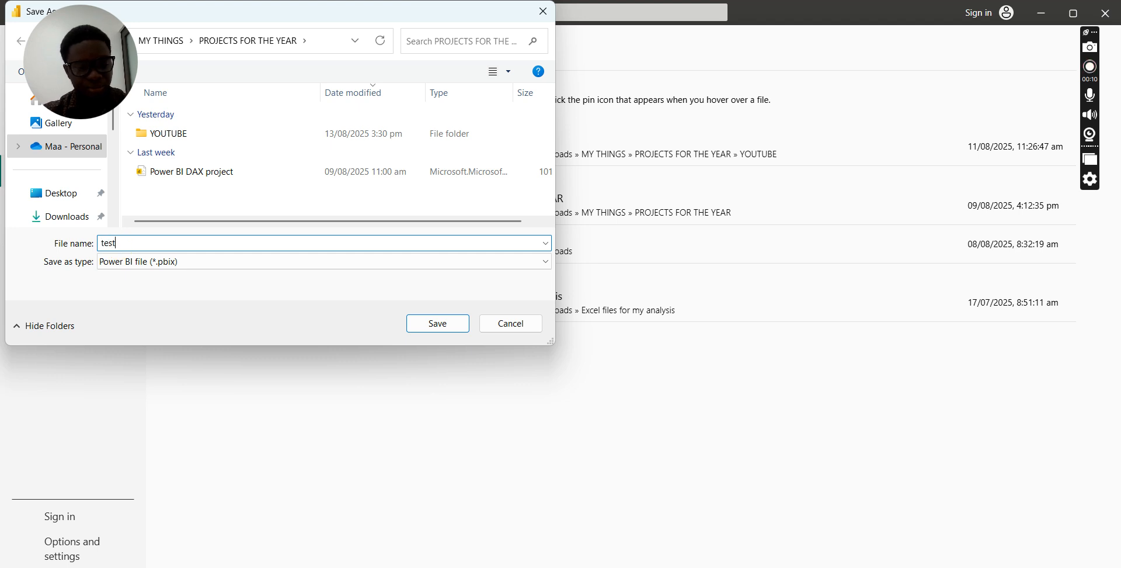
pyautogui.write(' drive')
pyautogui.click(121, 246)
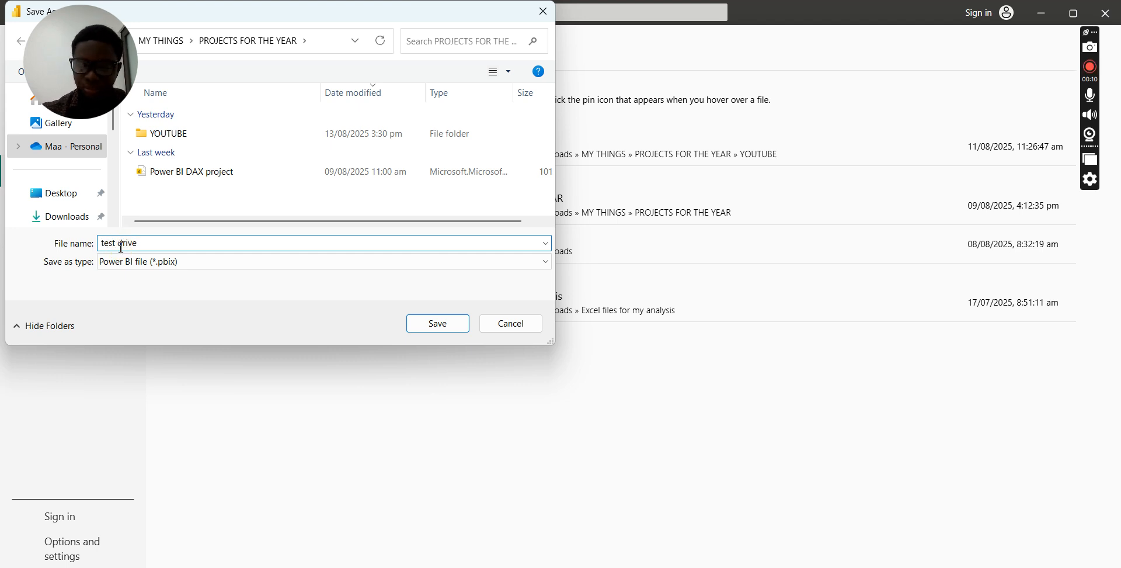
pyautogui.click(436, 325)
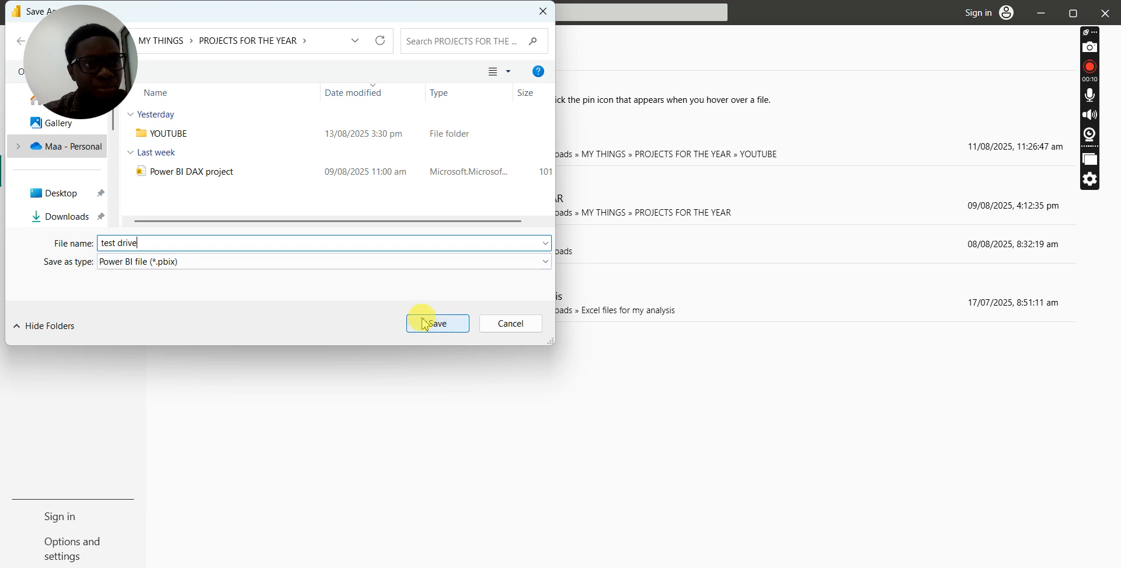
pyautogui.click(78, 222)
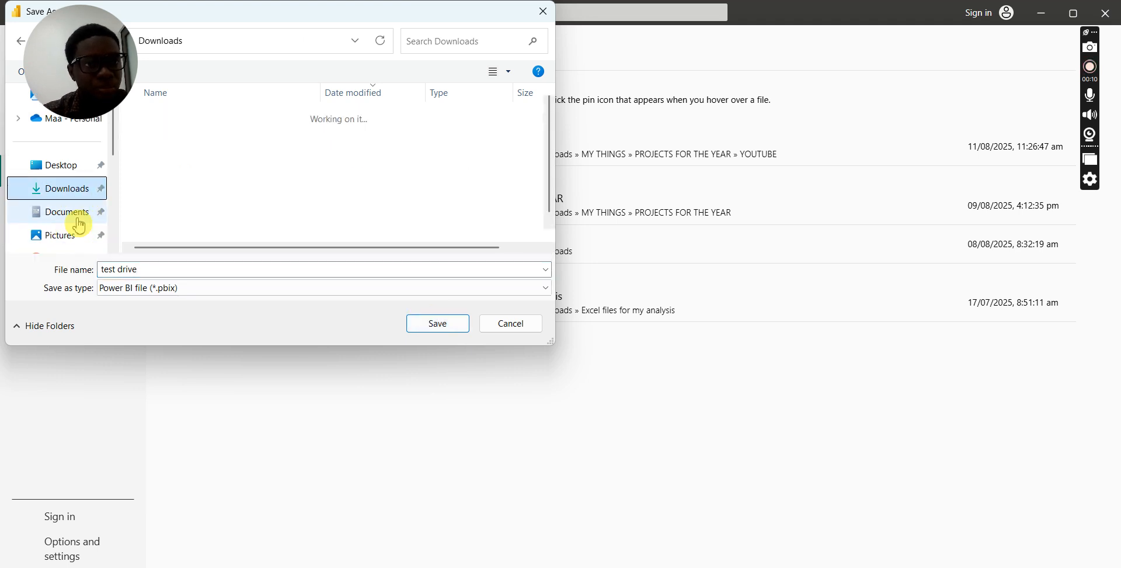
pyautogui.click(443, 325)
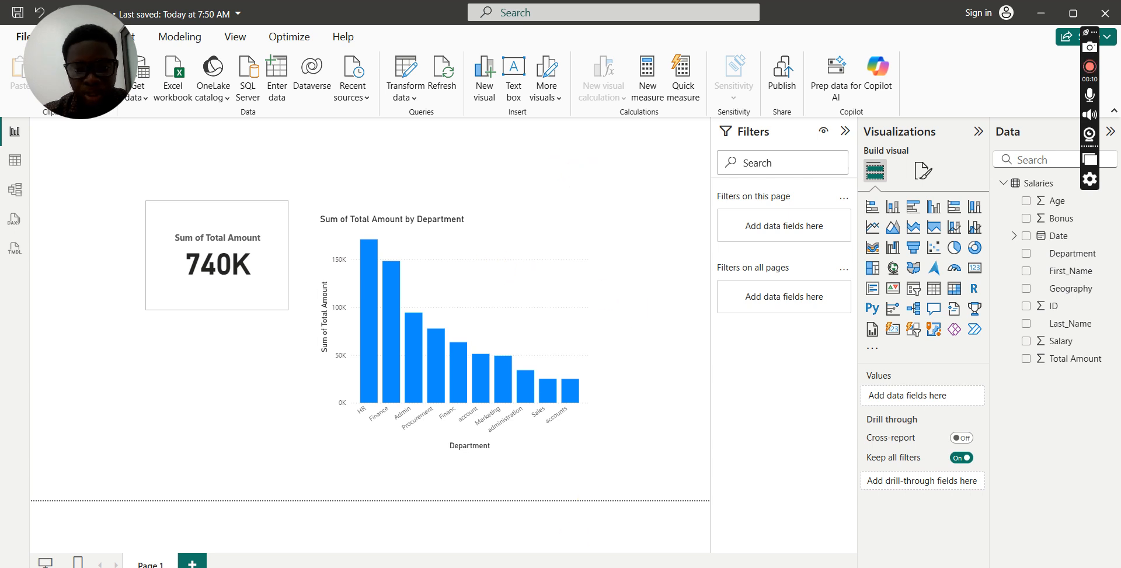
# Open the Salary of workers dataset(Youtube) workbook from the PROJECTS FOR THE YEAR folder
pyautogui.click(474, 535)
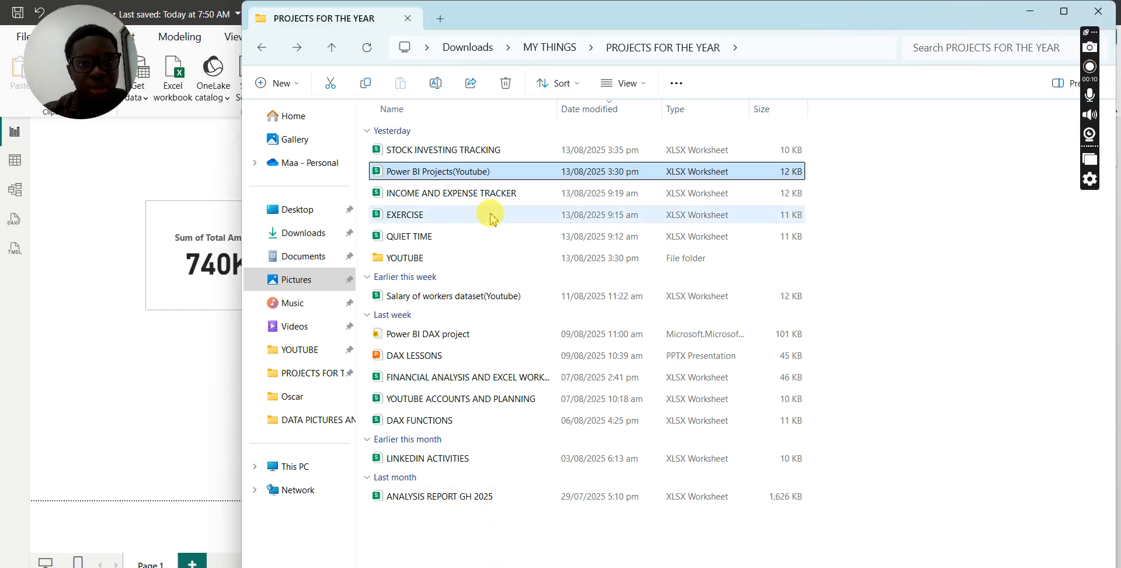
pyautogui.click(444, 298)
pyautogui.doubleClick(444, 299)
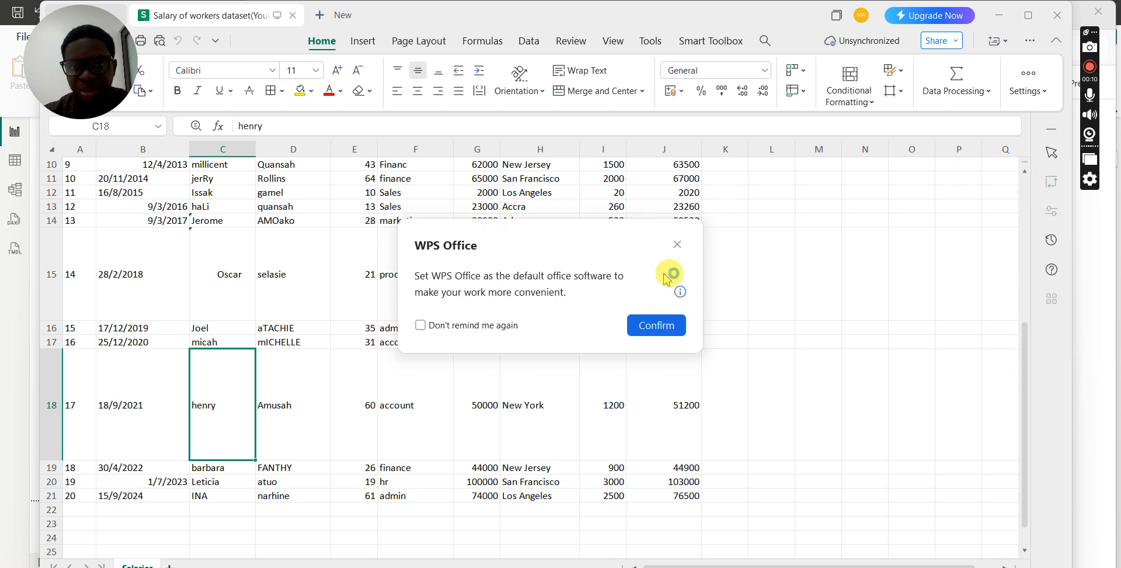
# Dismiss the WPS default-software prompt, scroll through the 20 employee rows, and return to Power BI
pyautogui.click(677, 244)
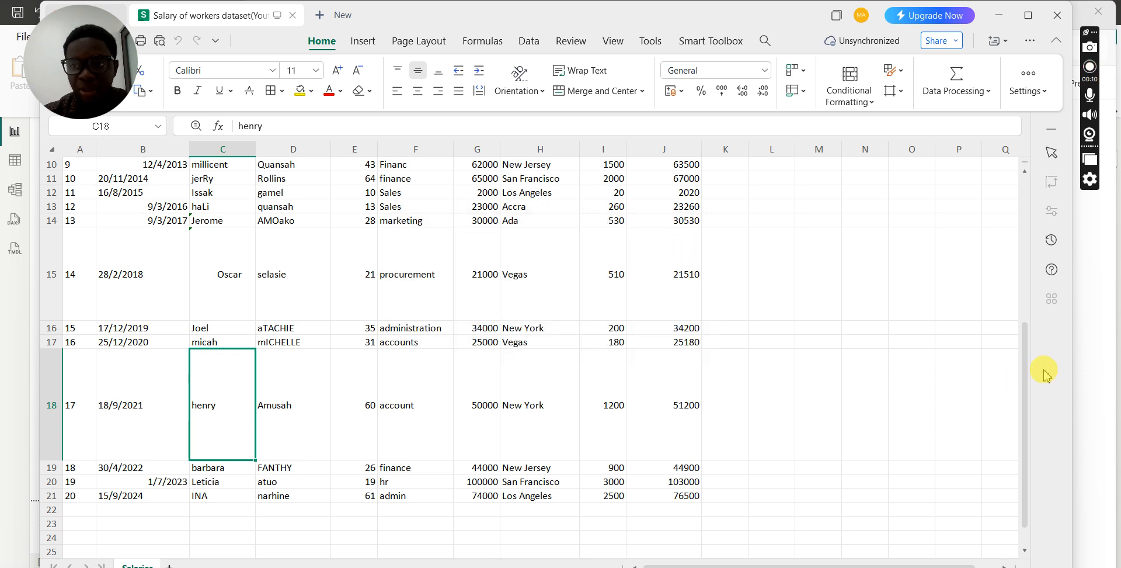
pyautogui.moveTo(1023, 374); pyautogui.dragTo(1023, 182)
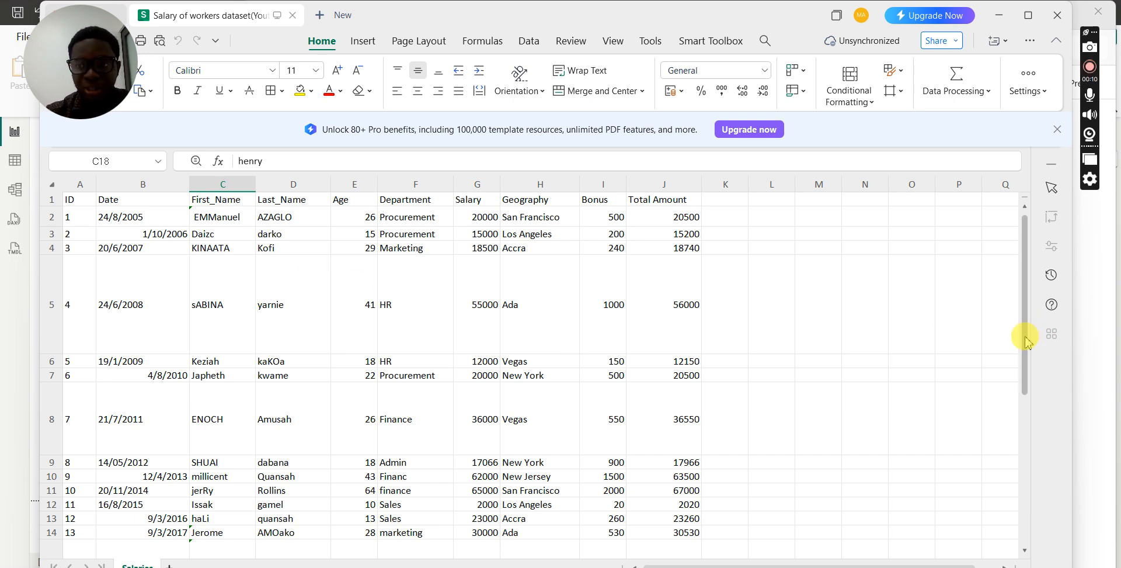
pyautogui.moveTo(1023, 343); pyautogui.dragTo(1053, 480)
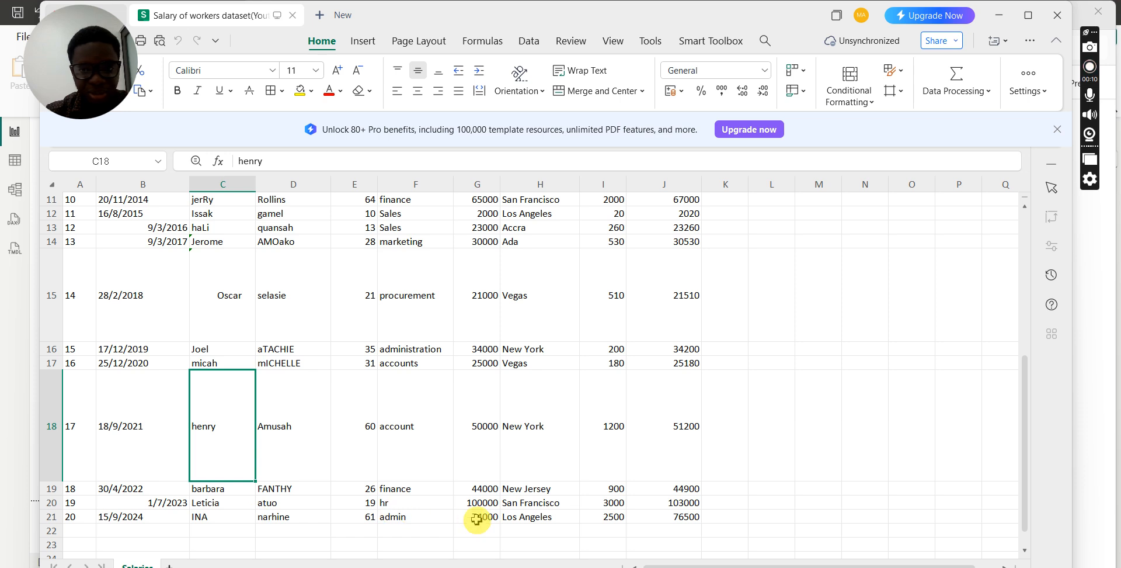
pyautogui.moveTo(829, 561)
pyautogui.click(815, 526)
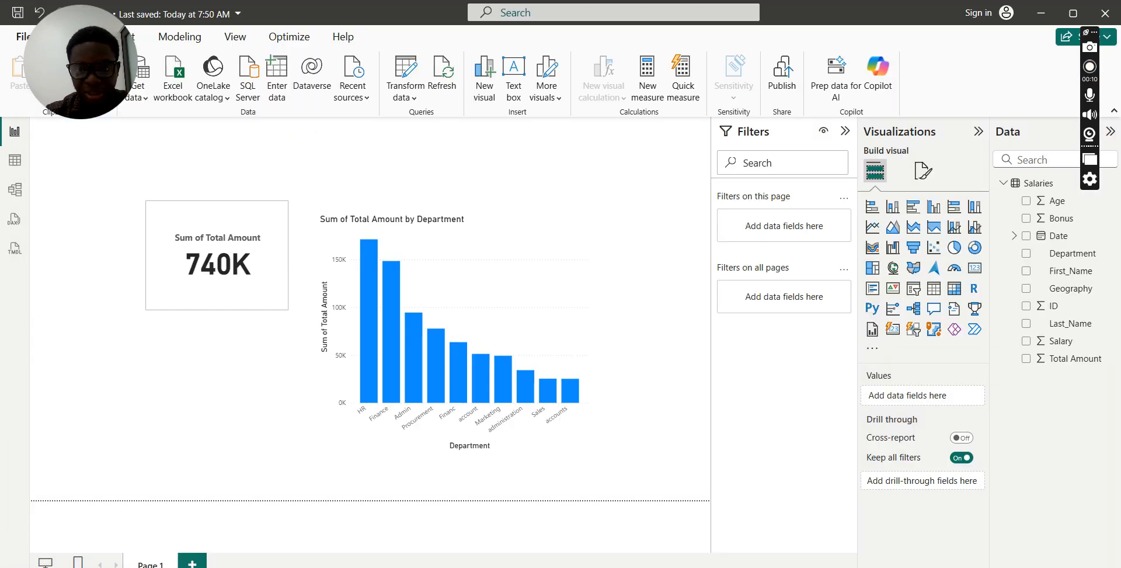
# Inspect the 20 Salaries rows in Table view, then switch back to the salary workbook
pyautogui.click(16, 160)
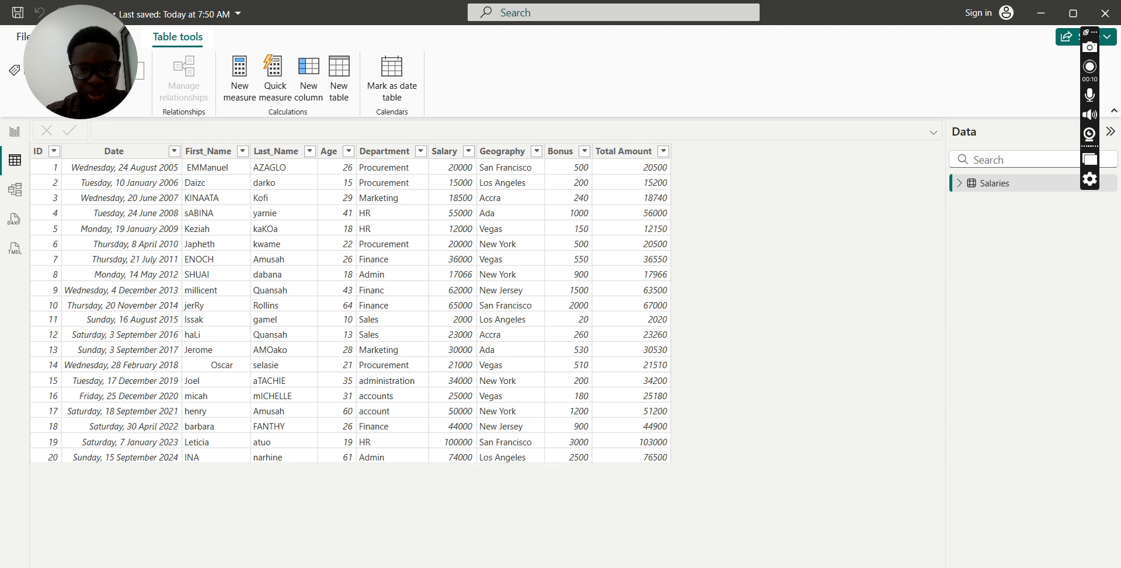
pyautogui.click(651, 517)
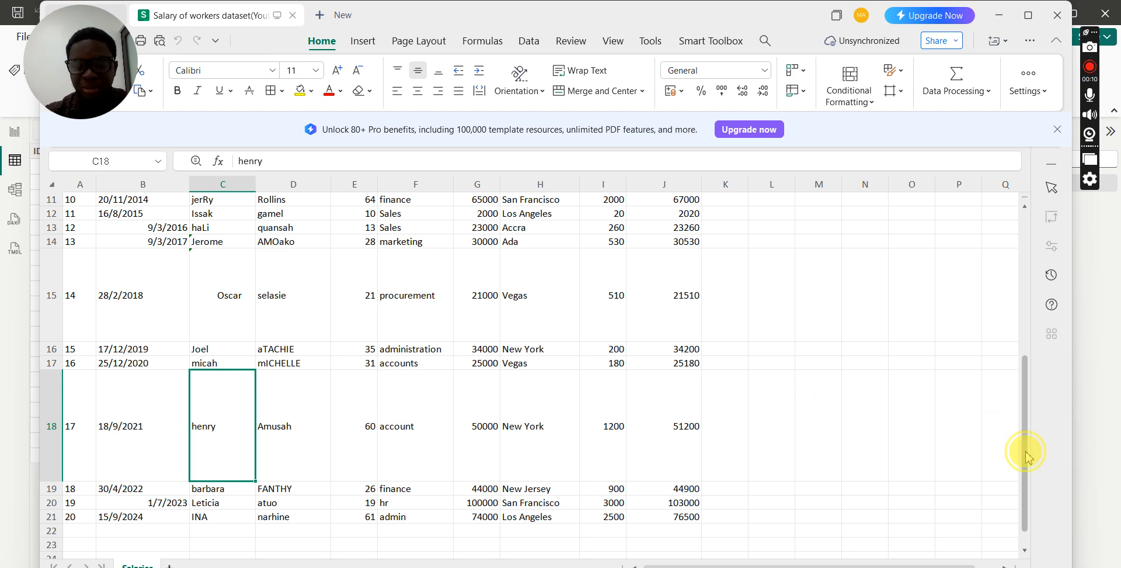
pyautogui.scroll(-1, 1031, 490)
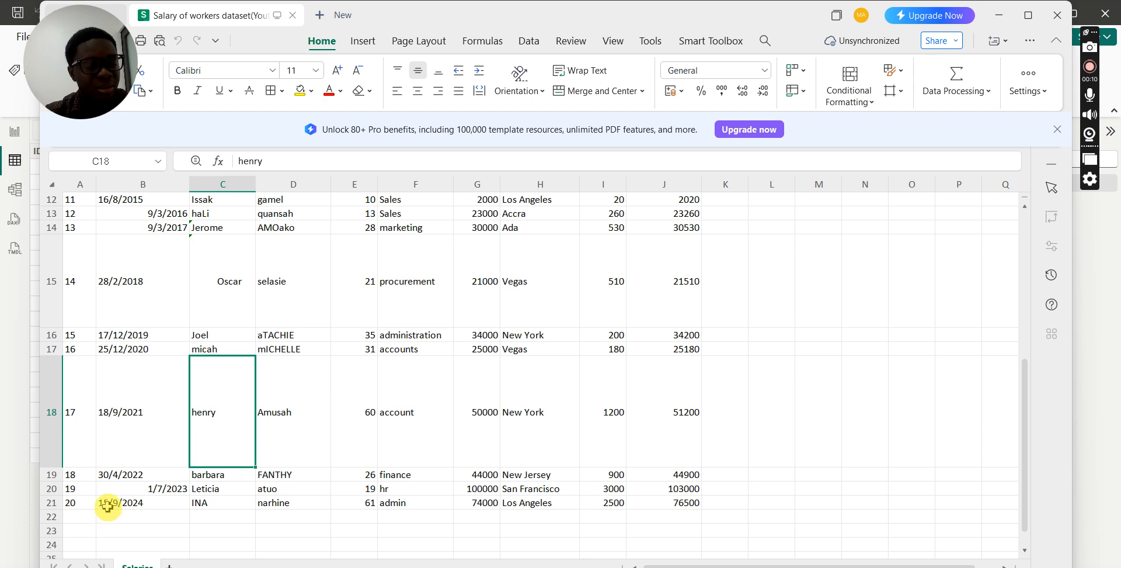
# Select cell A22, the first empty row below the data, then return to Power BI
pyautogui.click(71, 518)
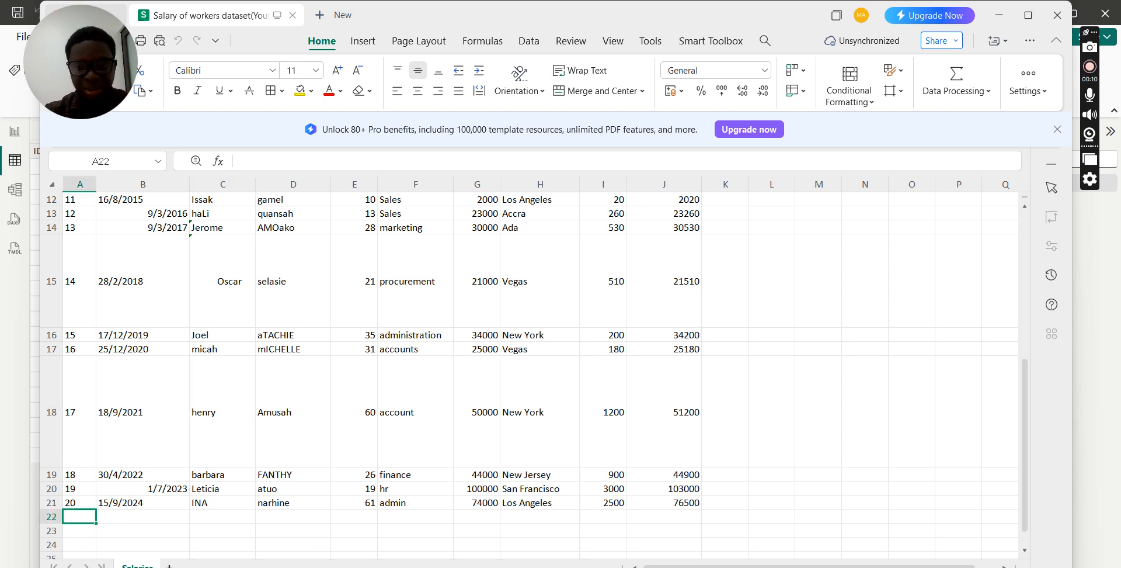
pyautogui.click(813, 567)
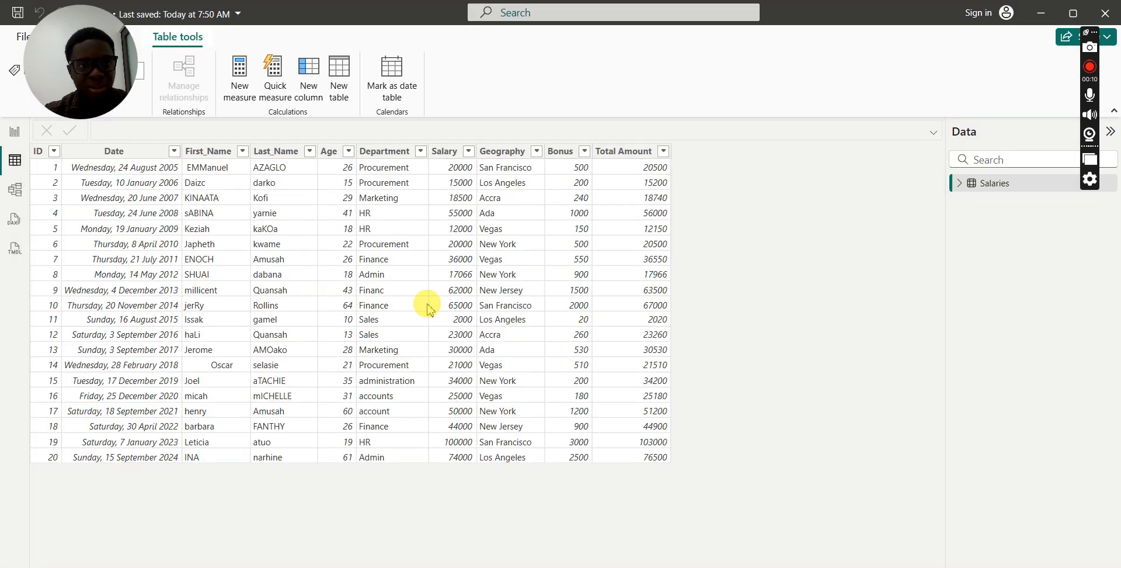
# Close Power BI Desktop so the salary workbook is back in front
pyautogui.click(1104, 11)
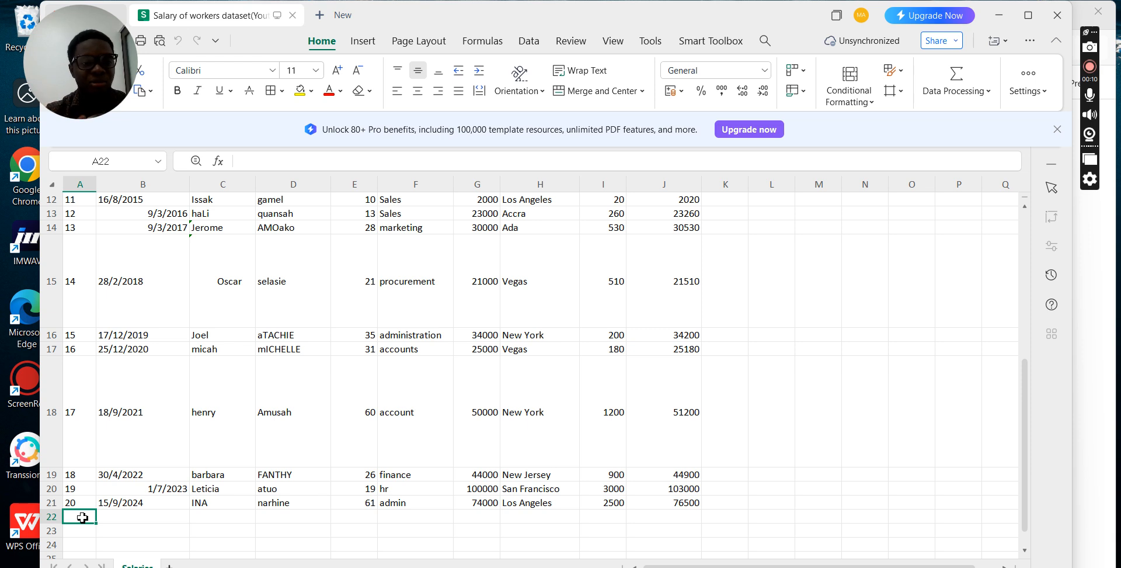
# Enter ID 21, date 16/8/2015 and the employee's first and last name in row 22
pyautogui.write('21')
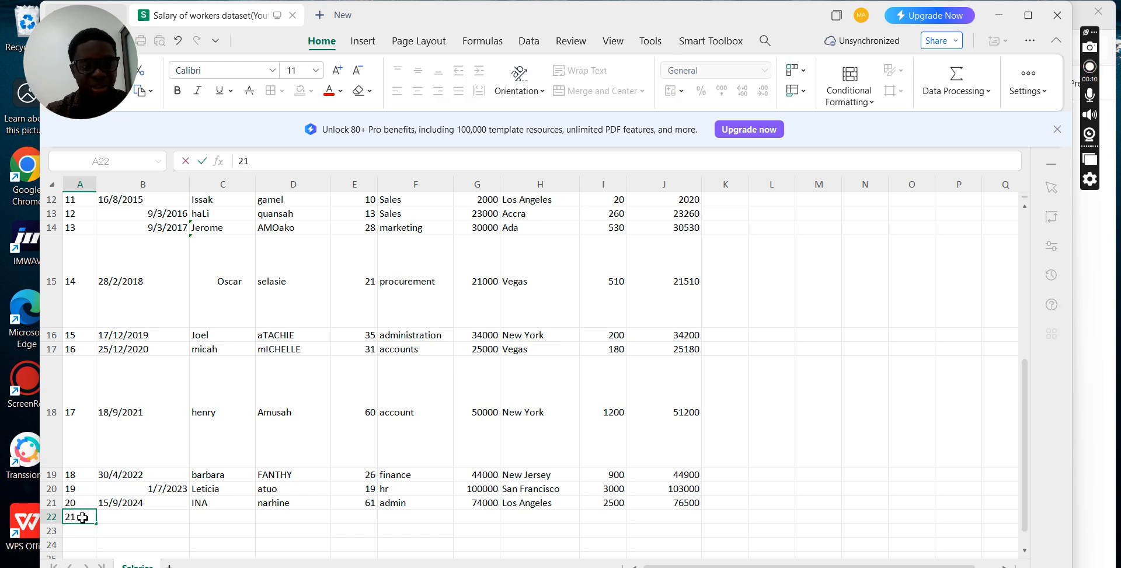
pyautogui.press('Tab')
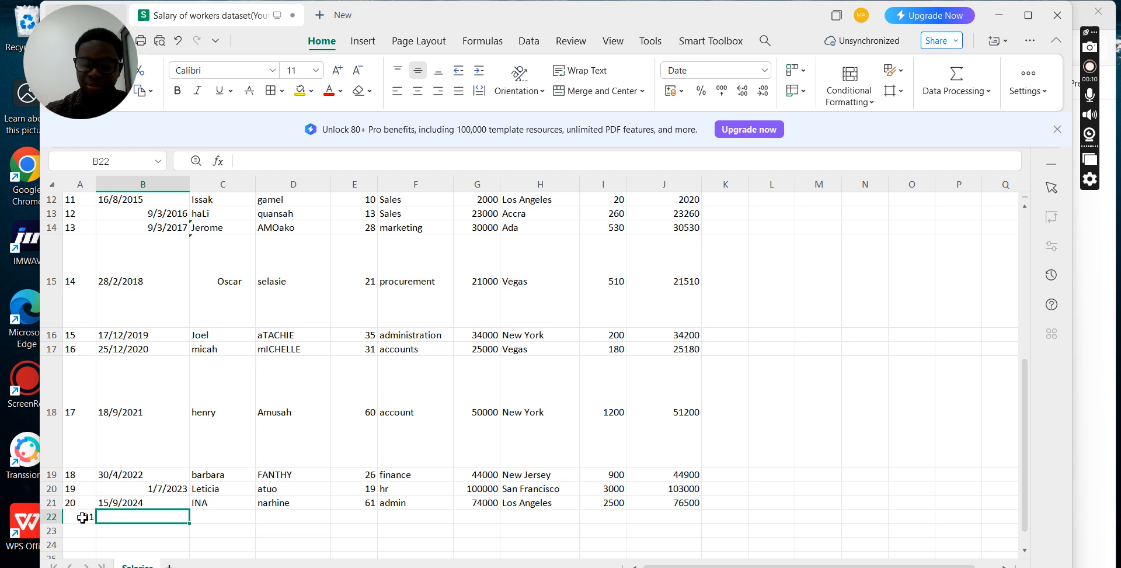
pyautogui.write('16/')
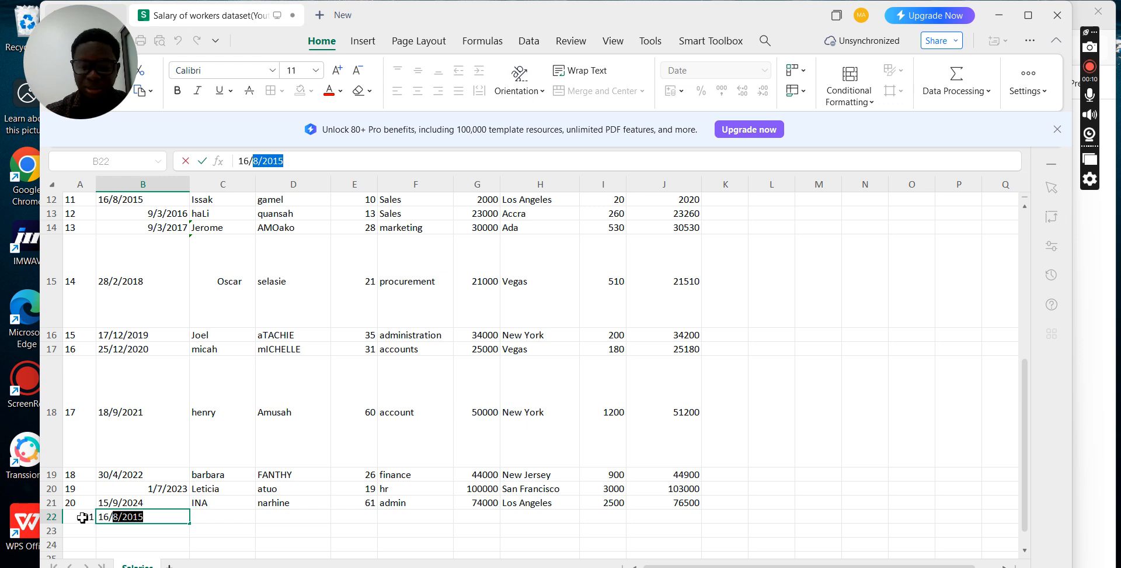
pyautogui.press('Tab')
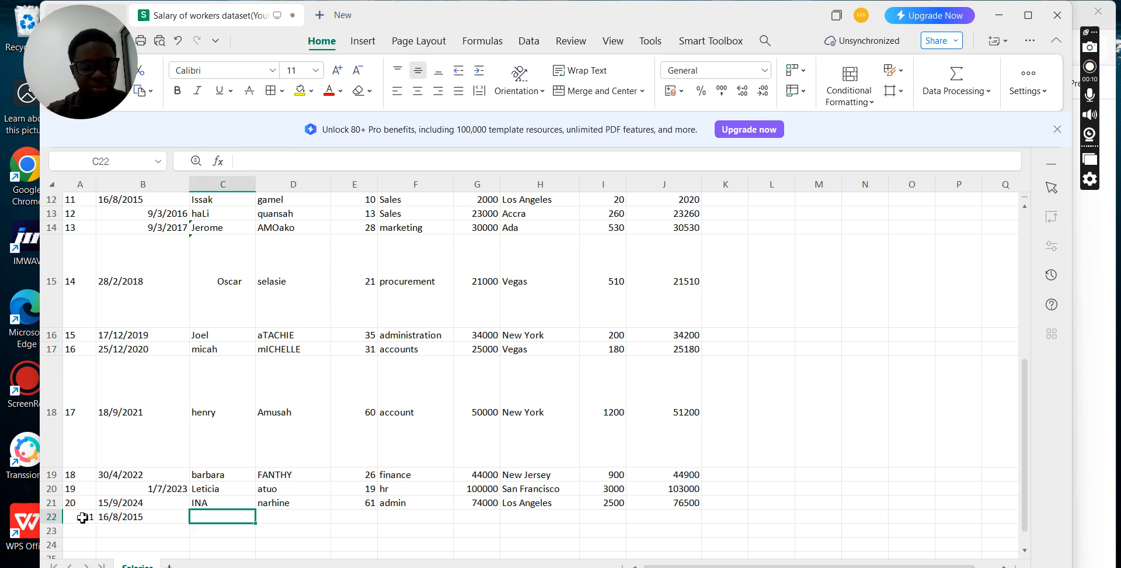
pyautogui.write('De-graft')
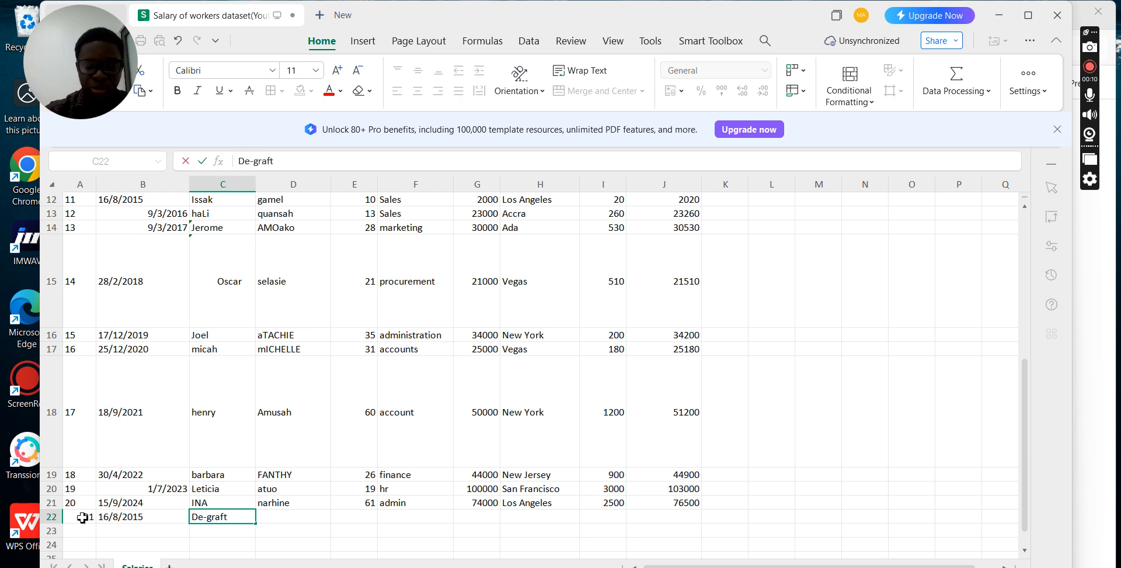
pyautogui.press('Tab')
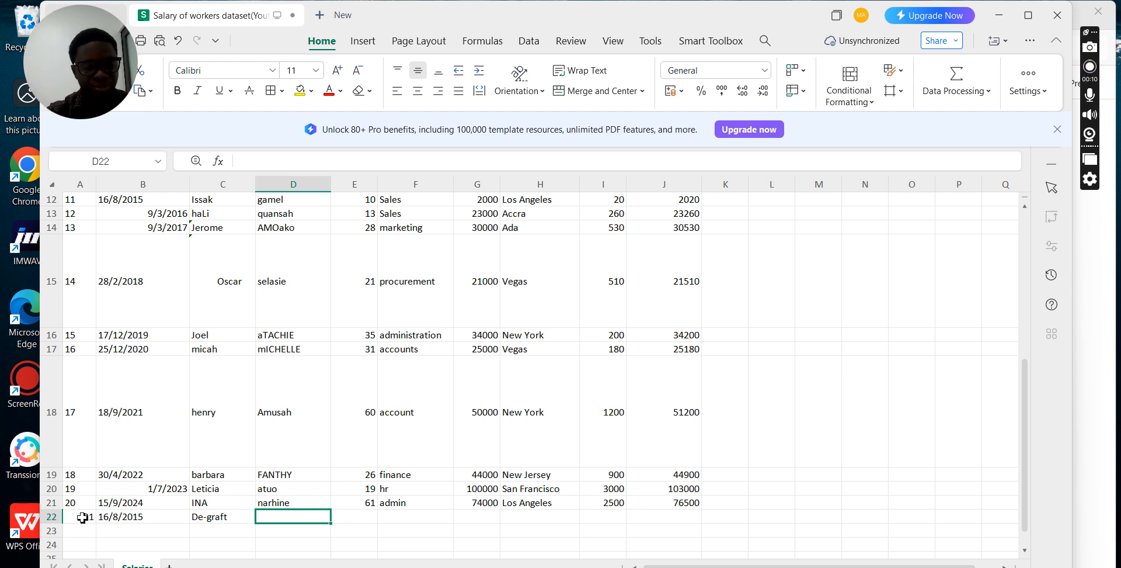
pyautogui.write('Kakoa')
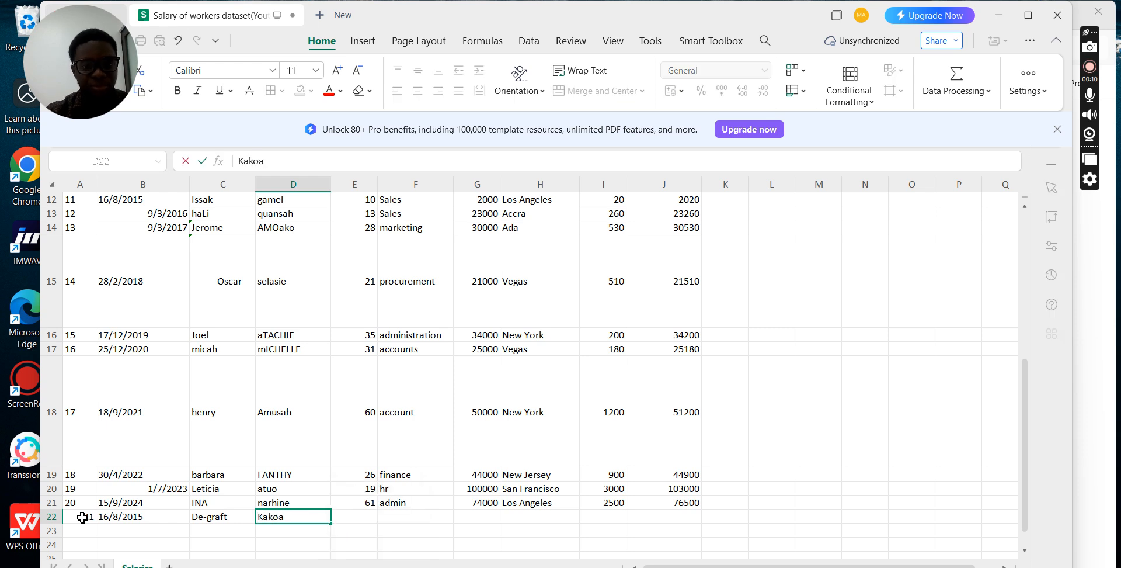
pyautogui.press('Tab')
# Complete row 22 with age 96, HR, salary 720000, Maryland and bonus 9000
pyautogui.write('96')
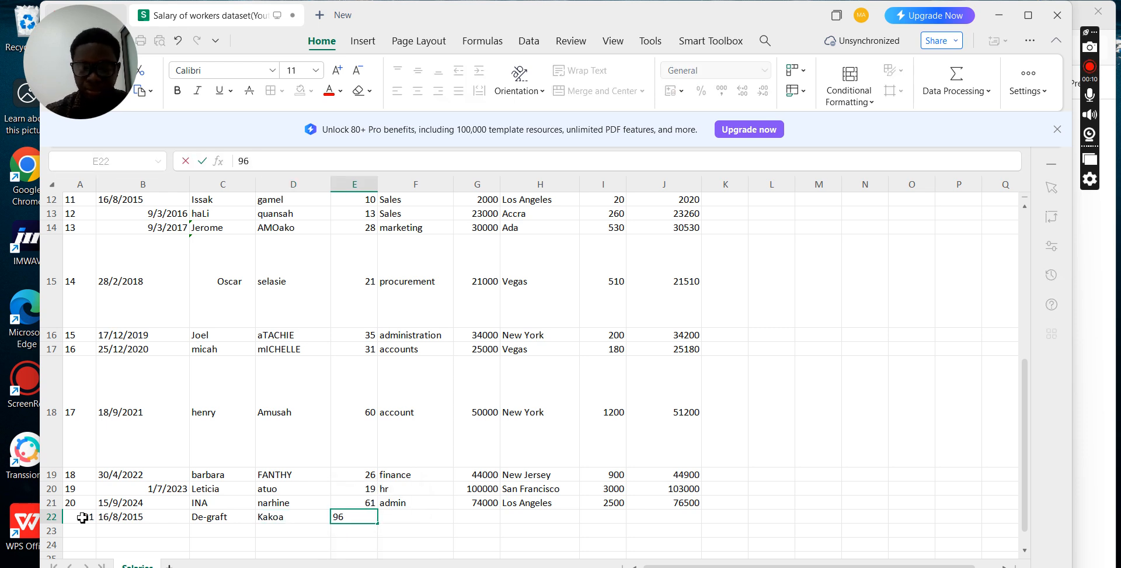
pyautogui.press('Tab')
pyautogui.write('12')
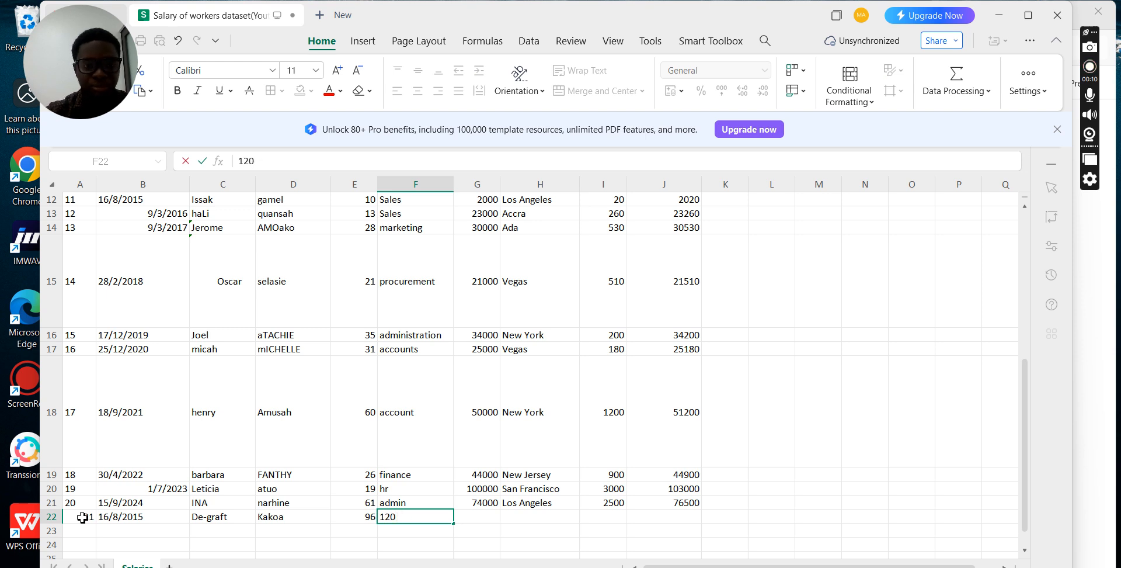
pyautogui.write('HR')
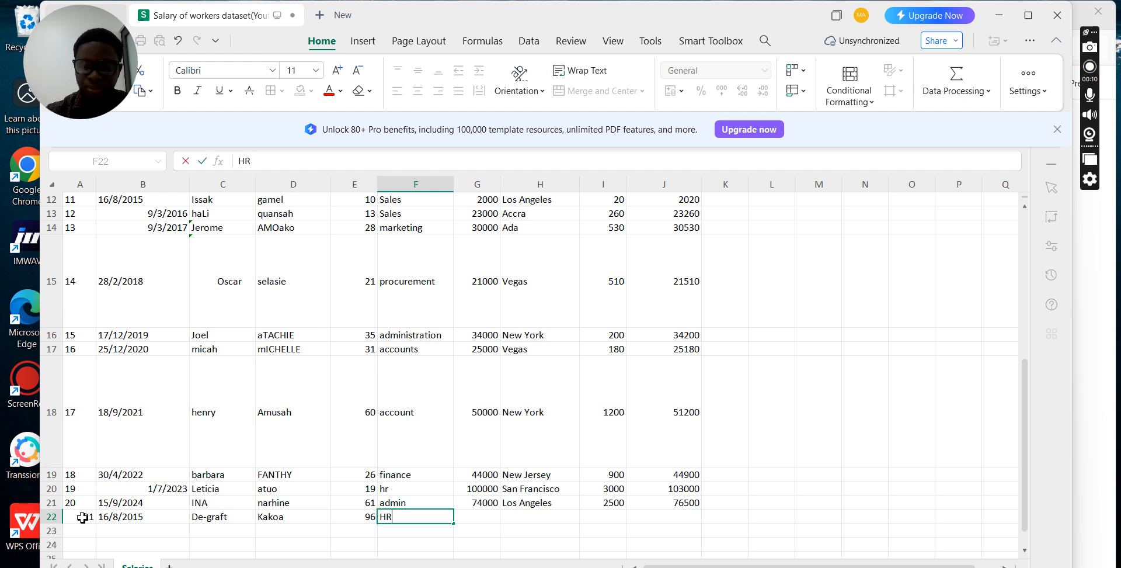
pyautogui.press('Tab')
pyautogui.write('720')
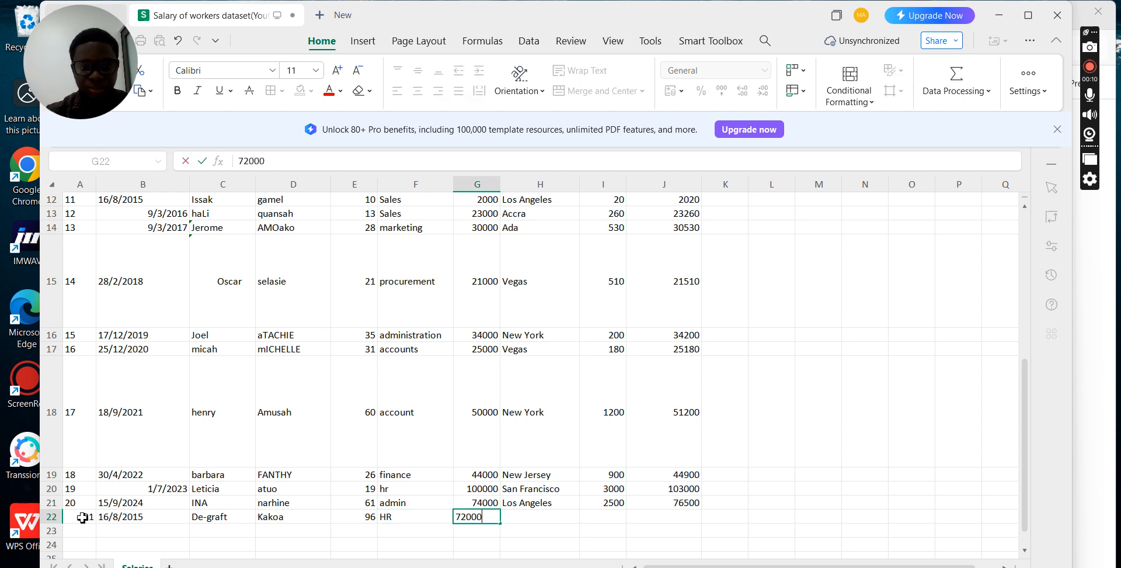
pyautogui.press('Tab')
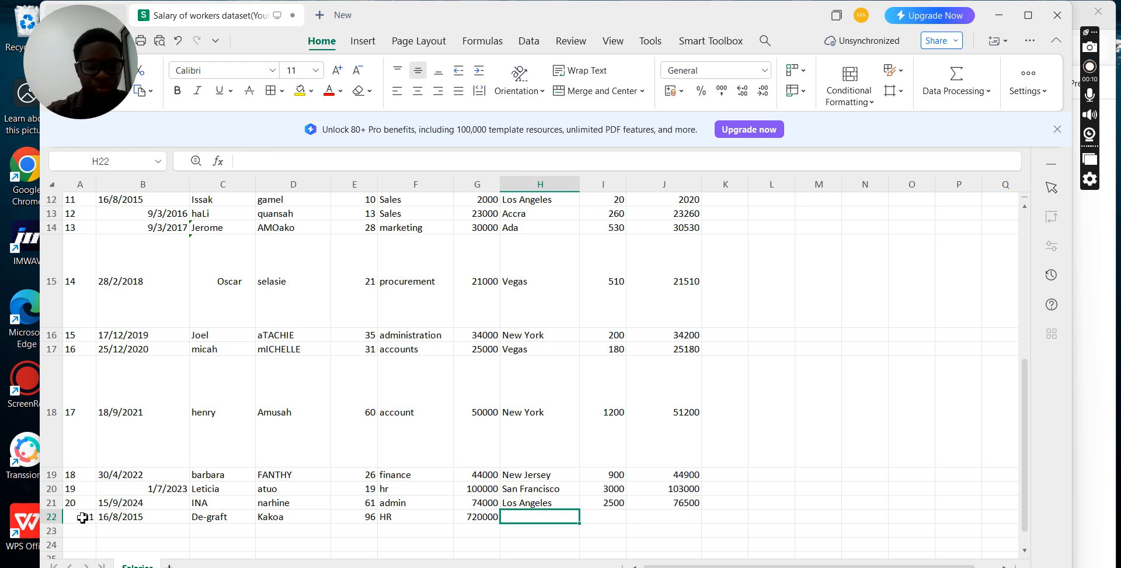
pyautogui.write('Maryland')
pyautogui.press('Tab')
pyautogui.write('9')
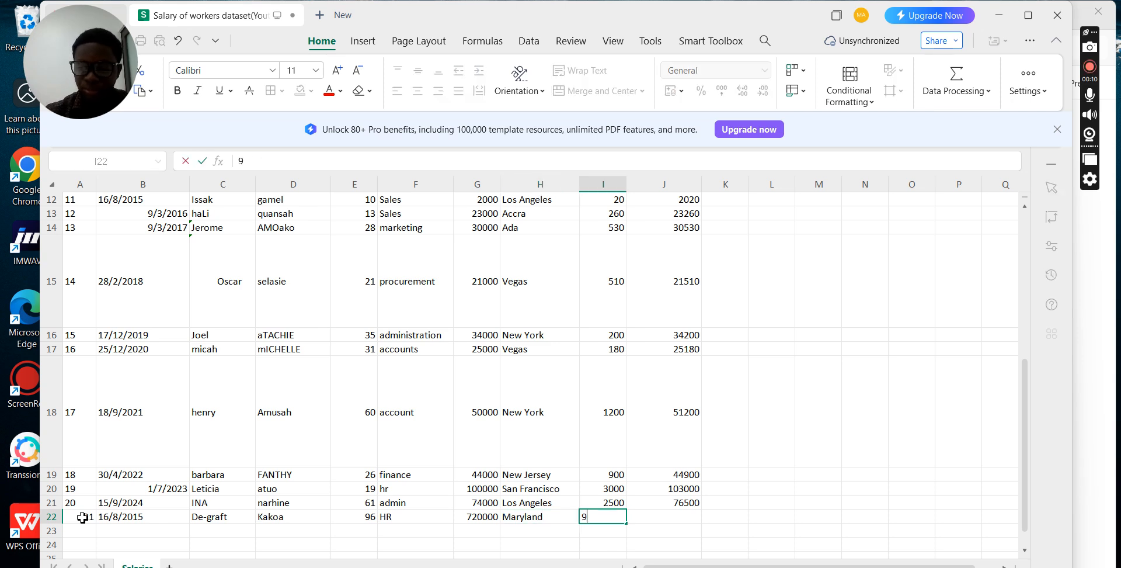
pyautogui.press('Tab')
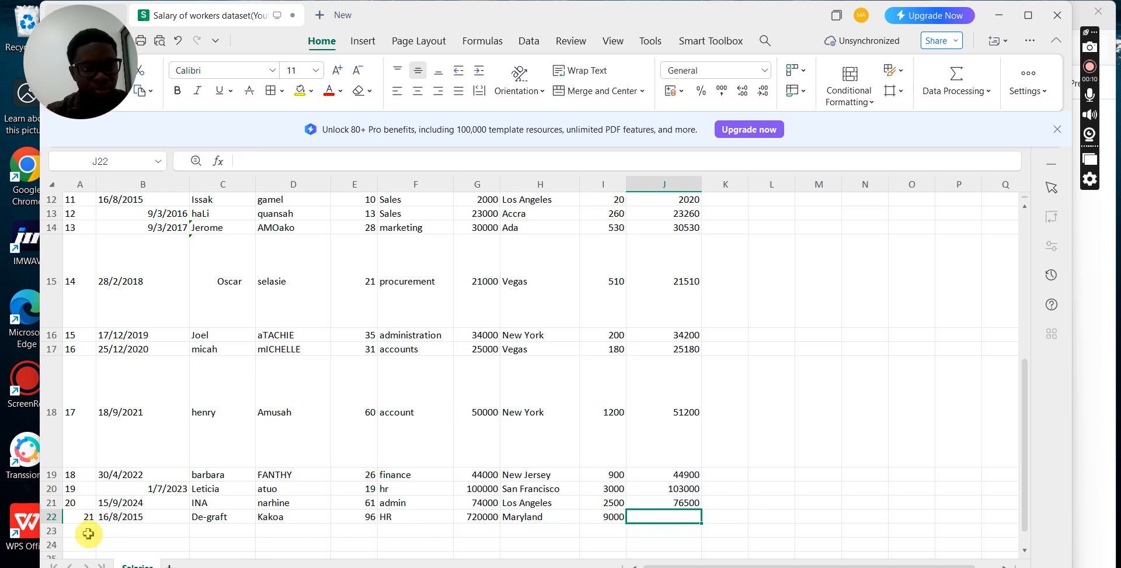
pyautogui.click(87, 531)
# Enter ID 22, date 18/12/2024 and the employee's first and last name in row 23
pyautogui.write('2')
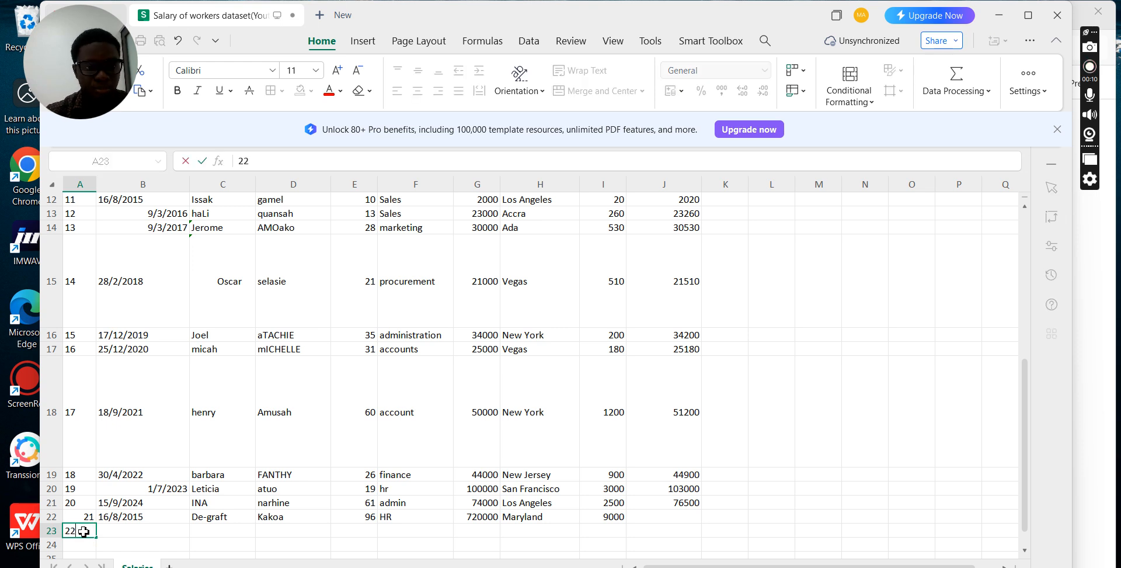
pyautogui.write('2')
pyautogui.press('Tab')
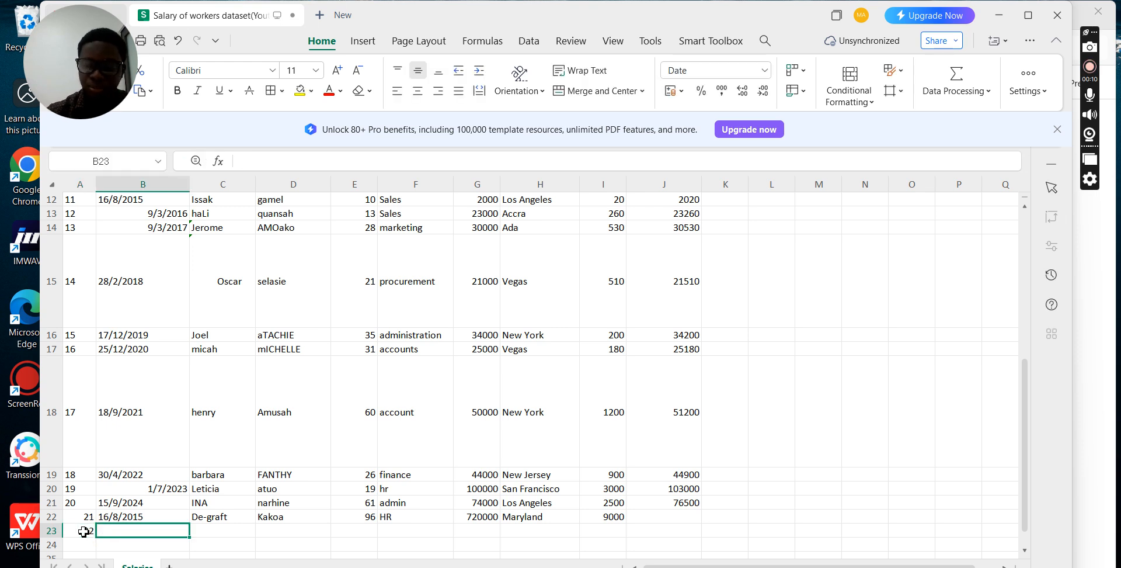
pyautogui.write('18/')
pyautogui.write('1')
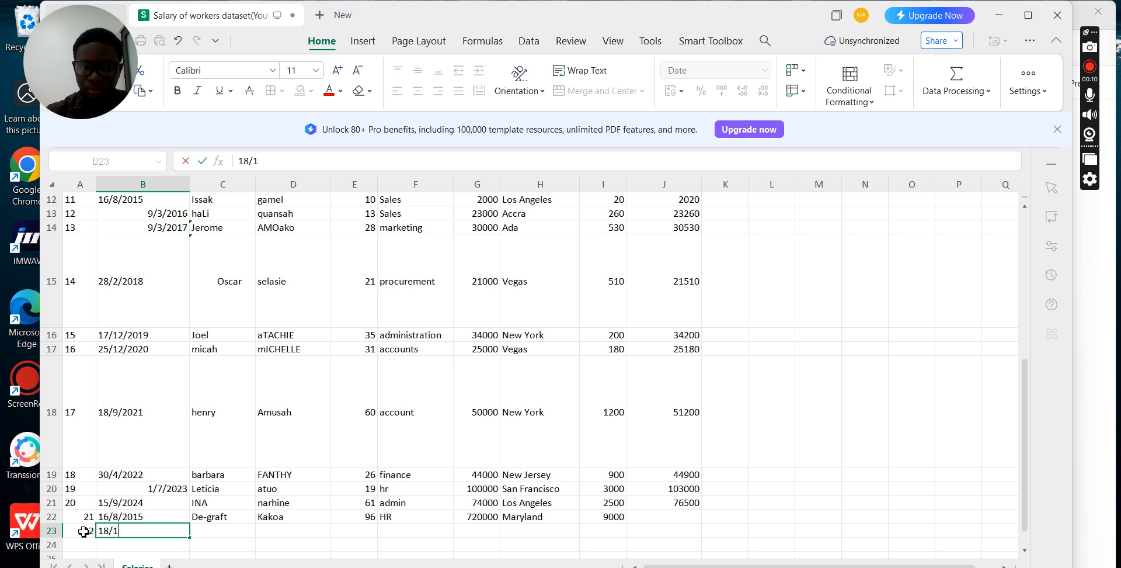
pyautogui.write('2/2024')
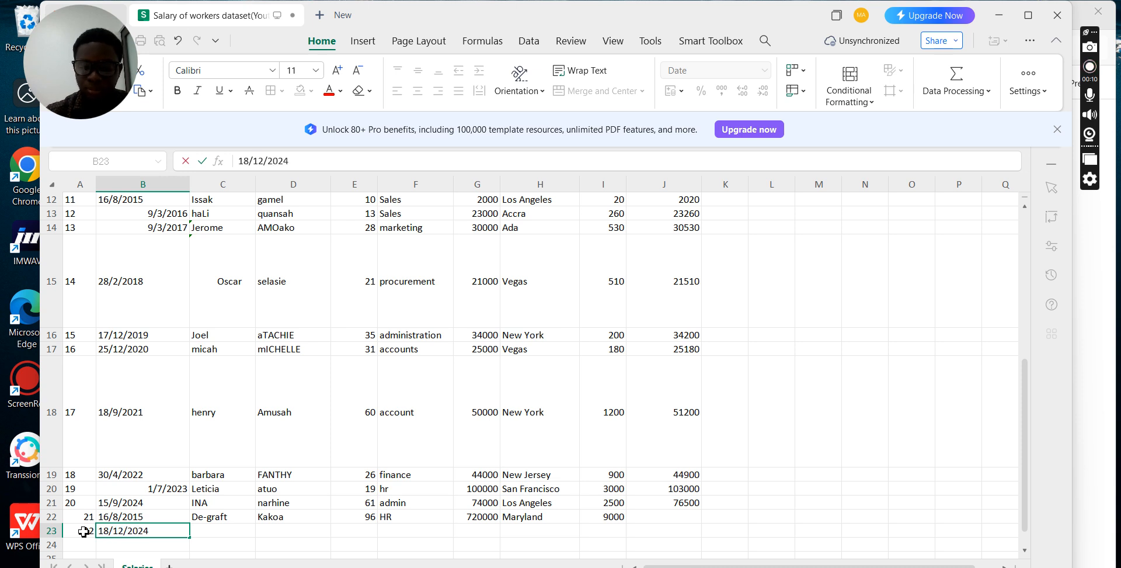
pyautogui.press('Tab')
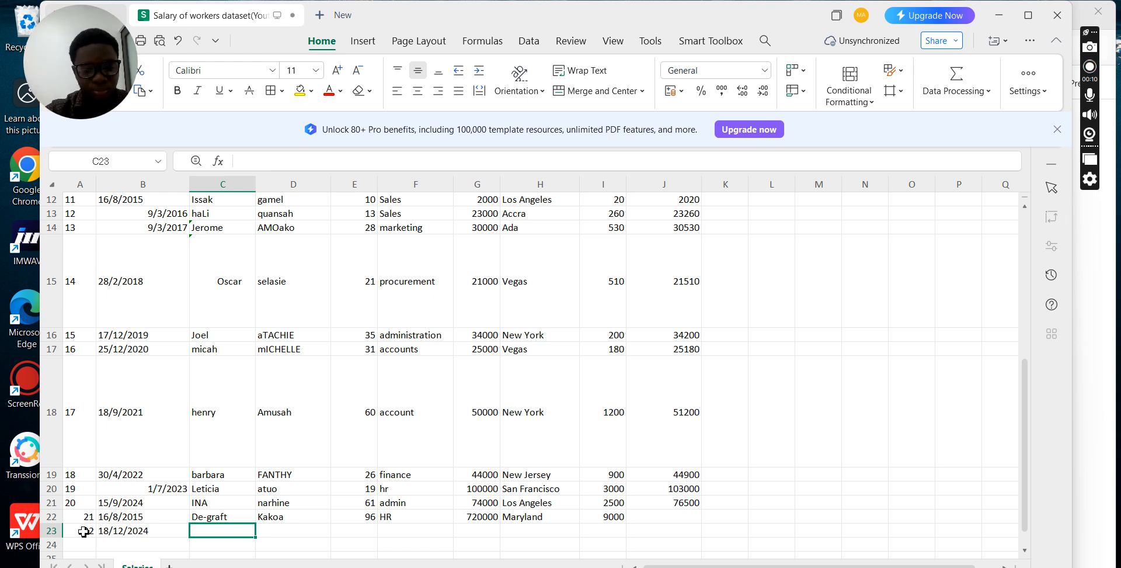
pyautogui.write('Isaac')
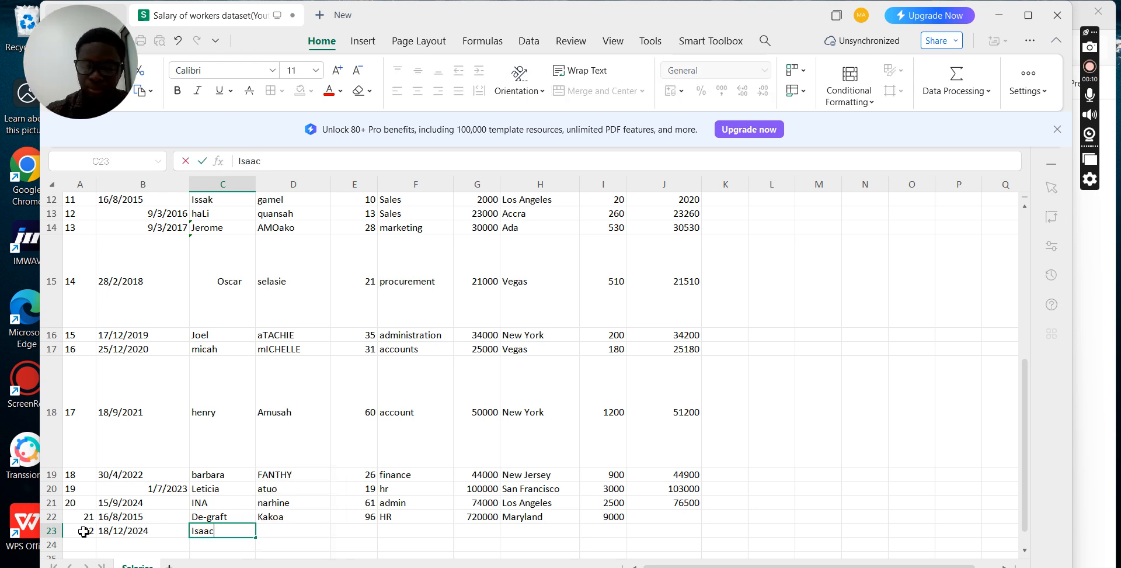
pyautogui.press('Tab')
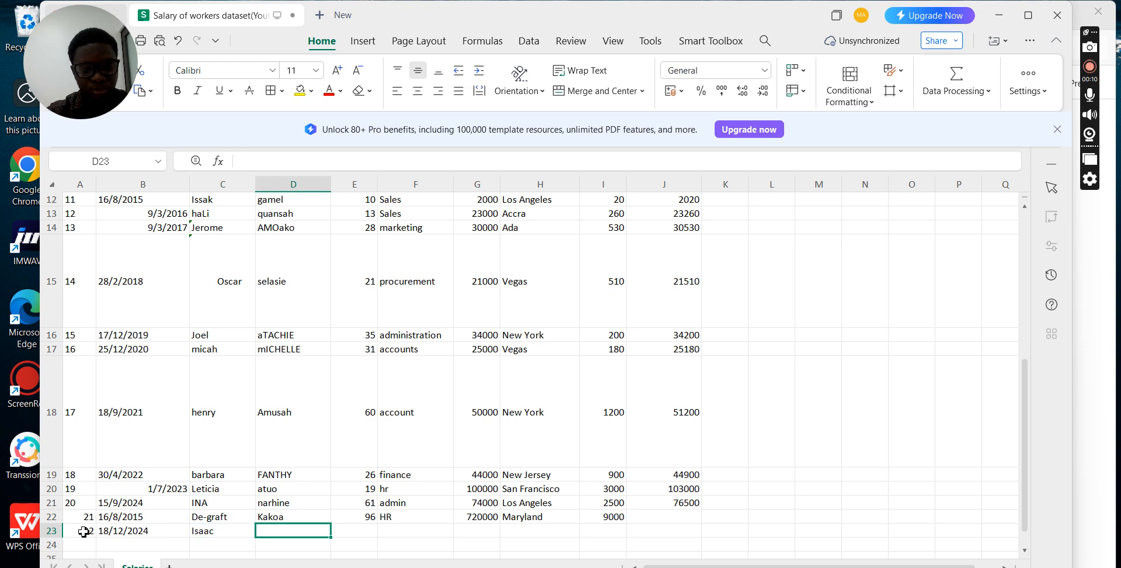
pyautogui.write('Kwame')
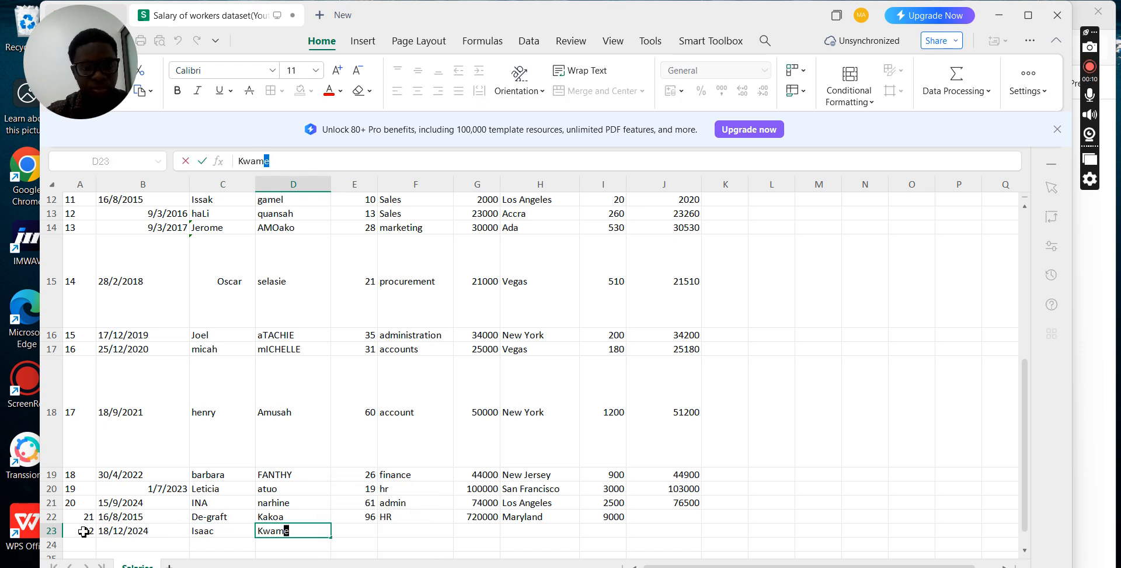
pyautogui.write(' Jerome')
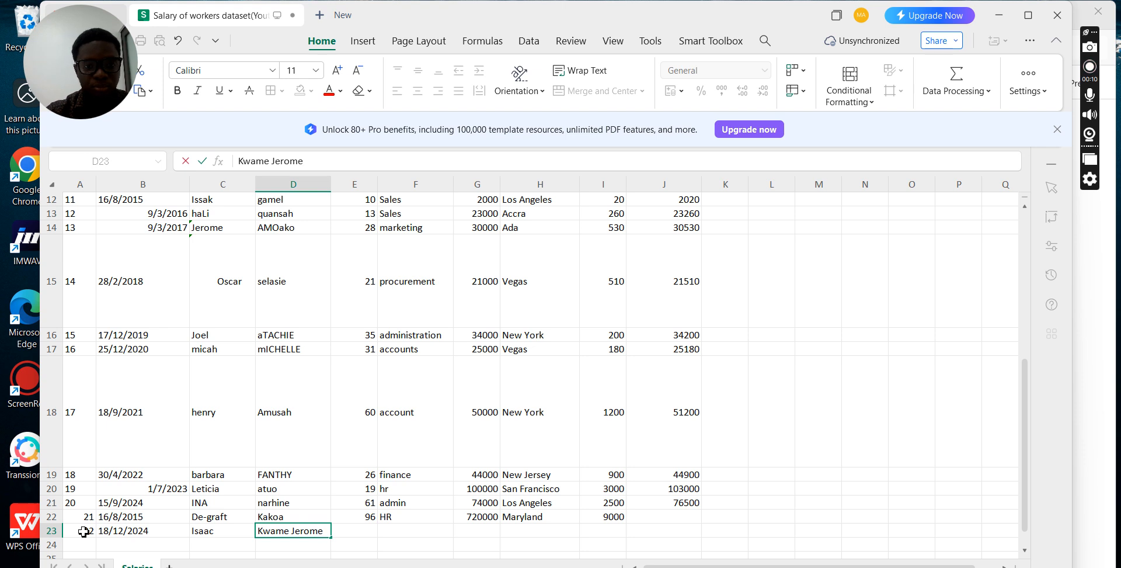
pyautogui.press('Tab')
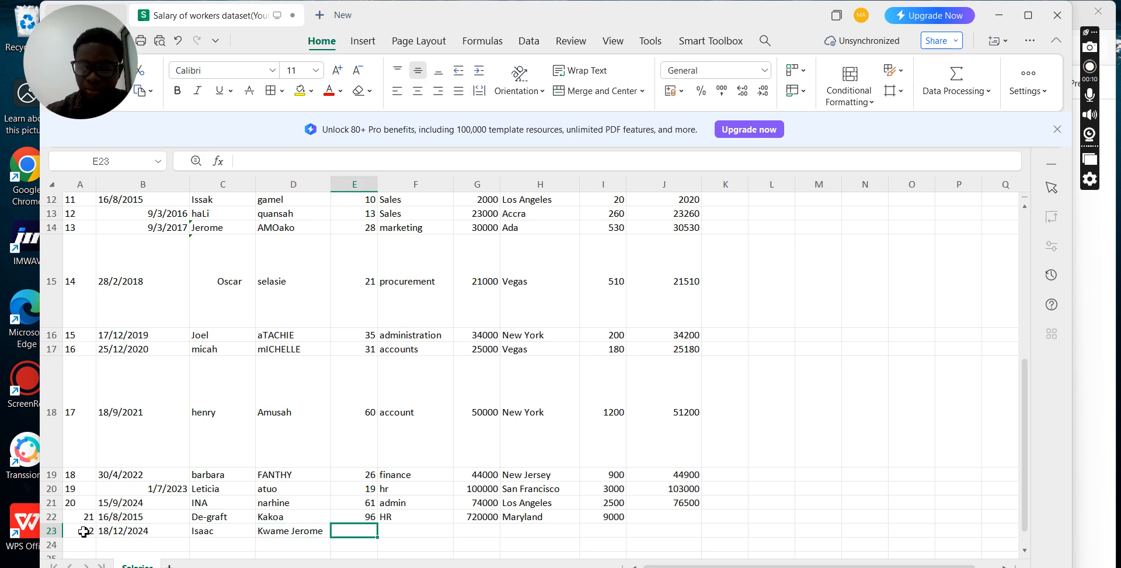
# Complete row 23 with age 85, Finance, salary 12000, Virginia and bonus 200
pyautogui.write('85')
pyautogui.press('Tab')
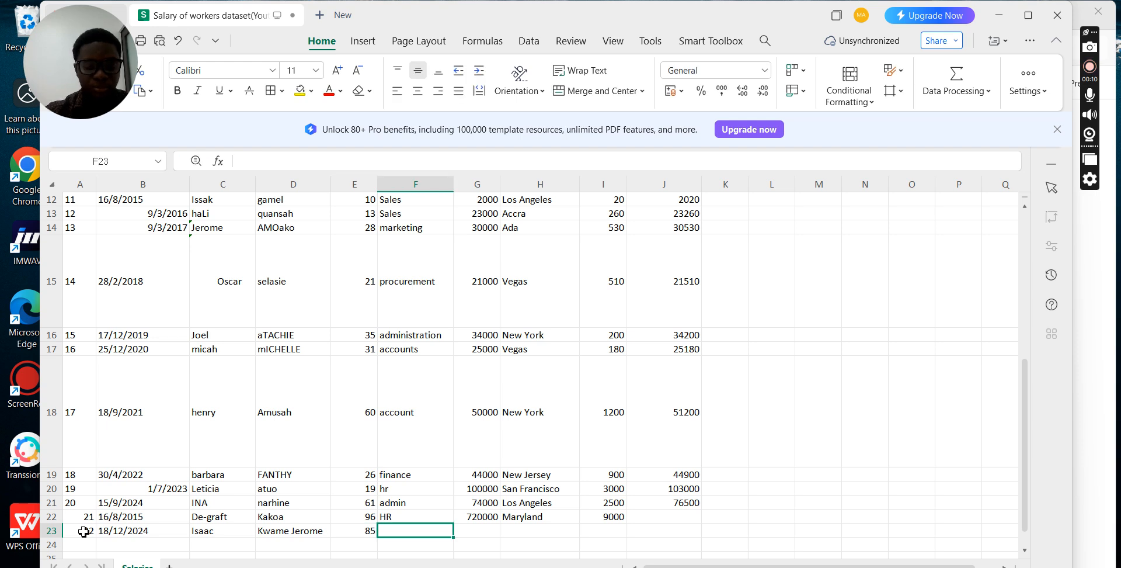
pyautogui.write('Fin')
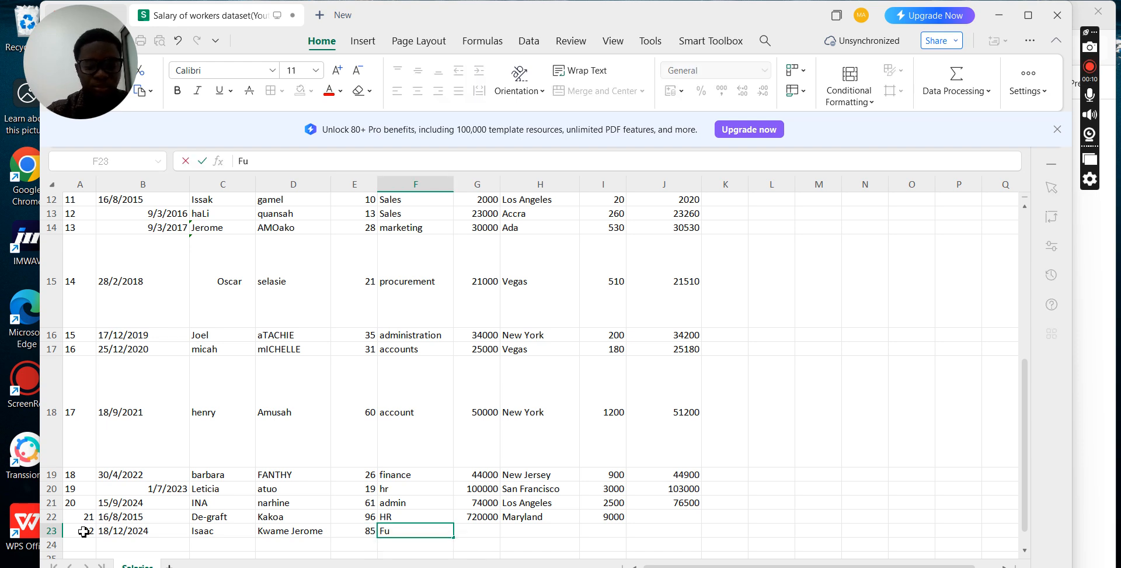
pyautogui.write('ance')
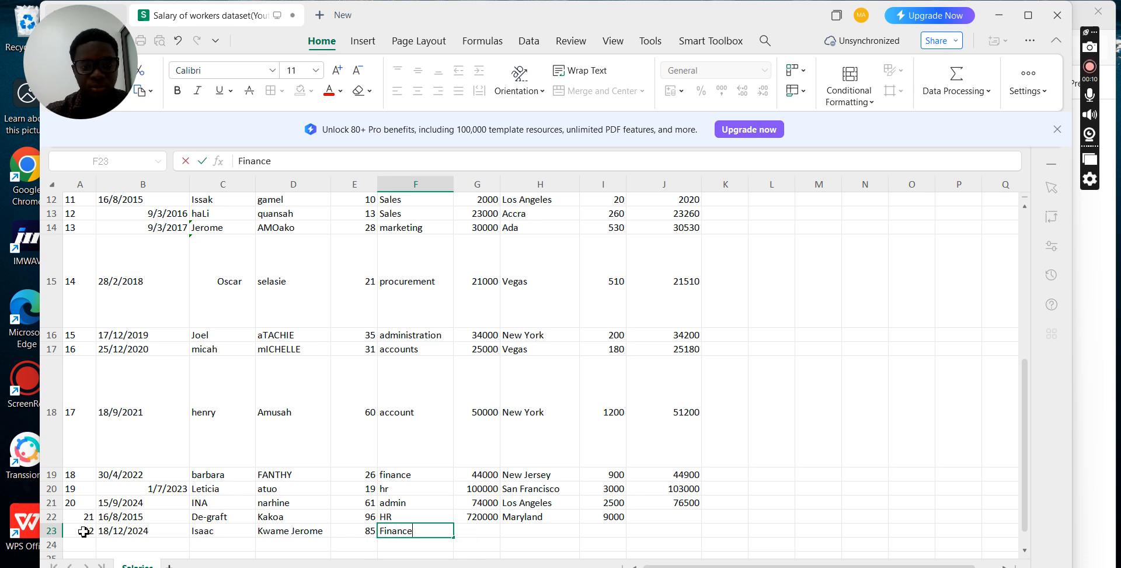
pyautogui.press('Tab')
pyautogui.write('12000')
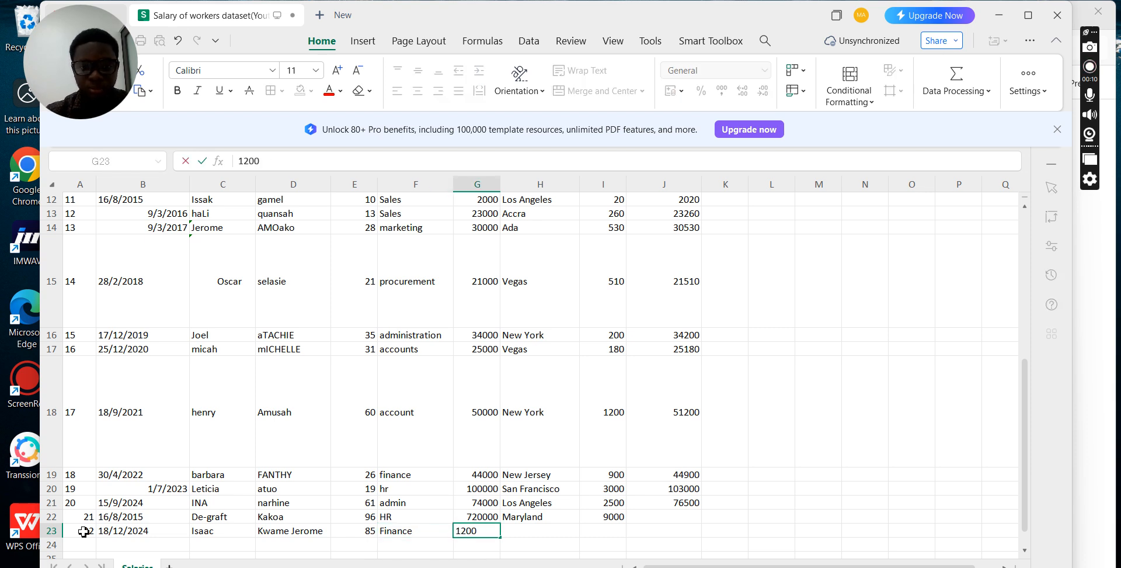
pyautogui.press('Tab')
pyautogui.write('Virginia')
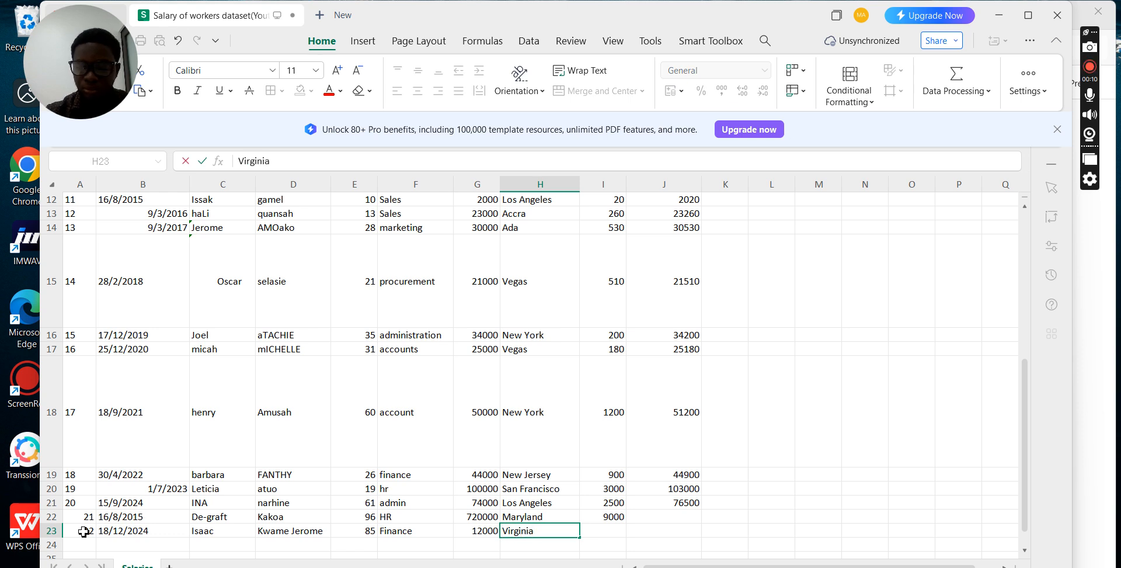
pyautogui.press('Tab')
pyautogui.write('200')
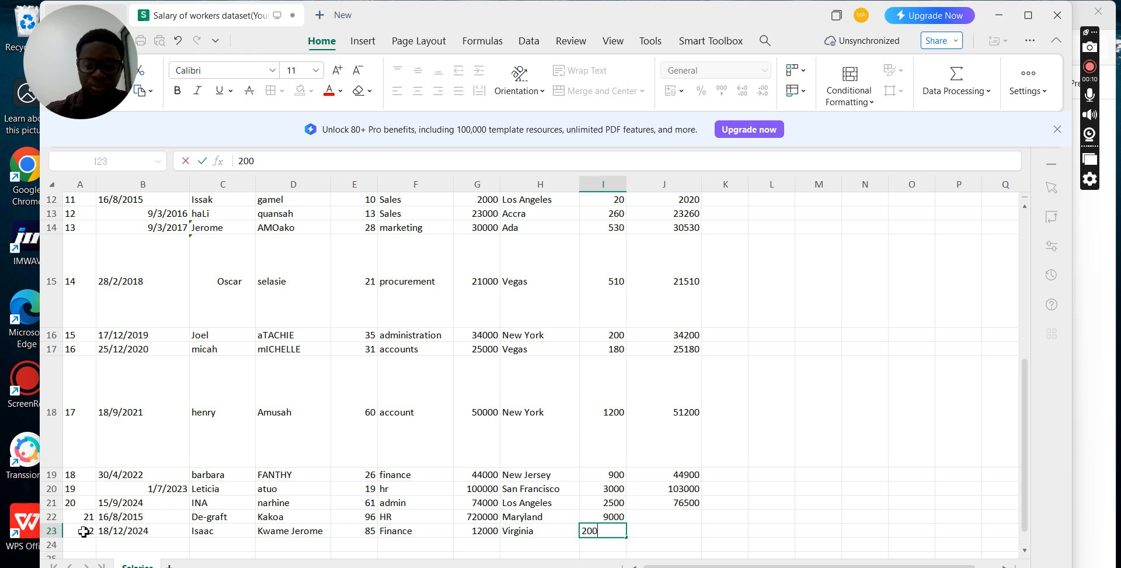
pyautogui.press('Return')
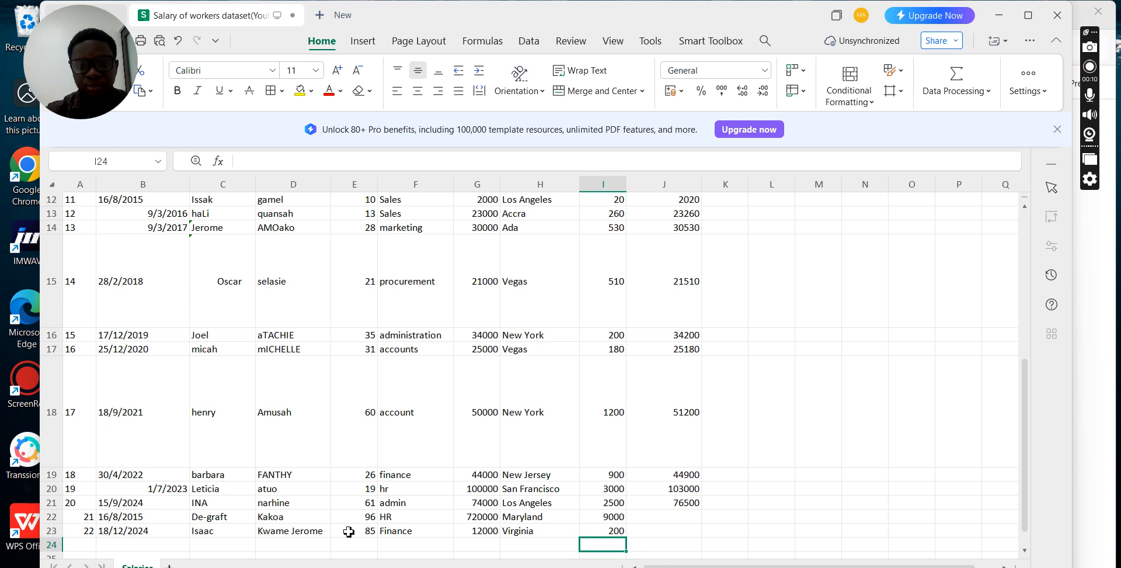
pyautogui.moveTo(677, 517); pyautogui.dragTo(700, 532)
# Fill the J21 total formula down to J23 (729000 and 12200), then select A22:J23
pyautogui.click(688, 503)
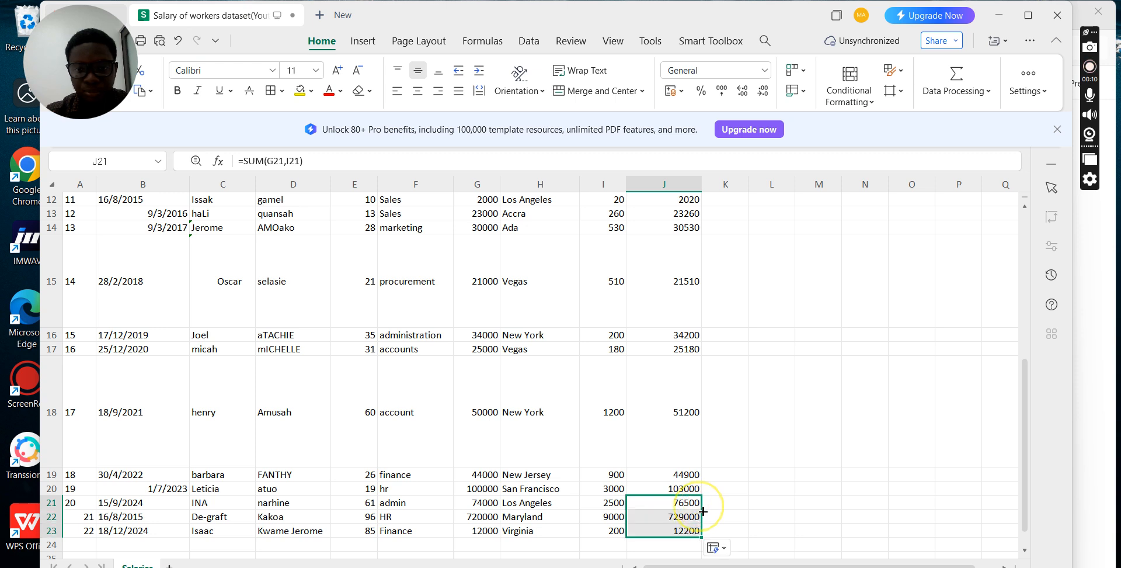
pyautogui.click(655, 532)
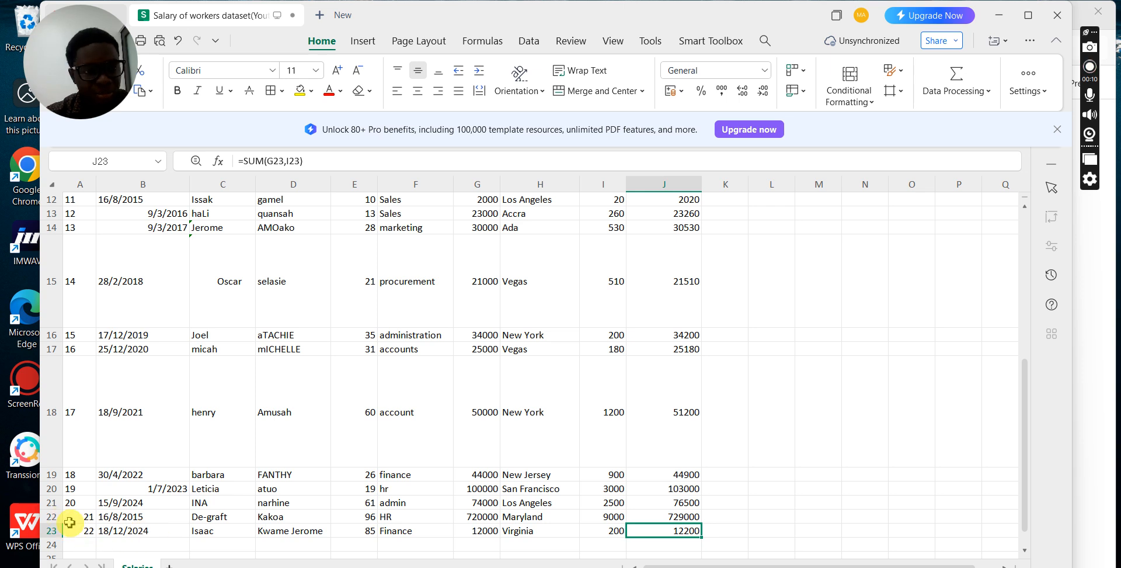
pyautogui.moveTo(91, 519); pyautogui.dragTo(687, 532)
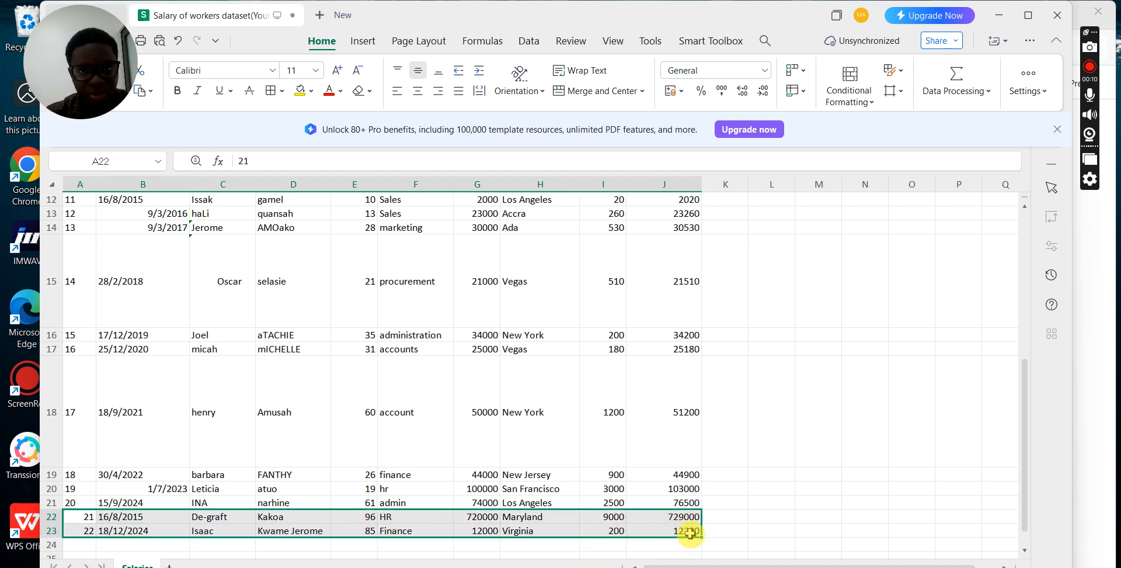
# Shade the new employee rows 22–23 with a light blue fill
pyautogui.click(869, 99)
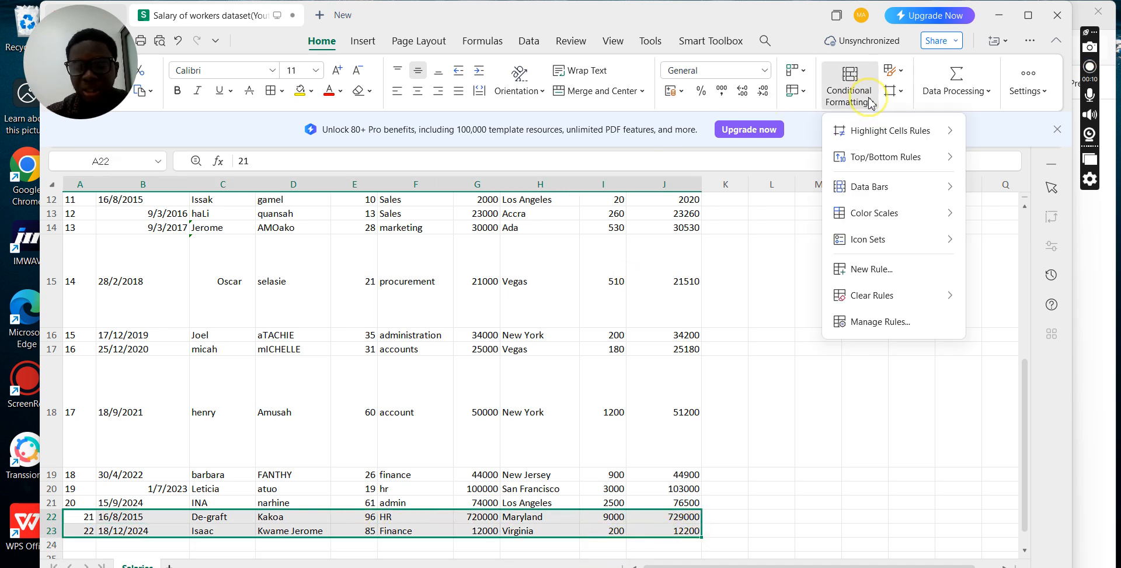
pyautogui.click(311, 91)
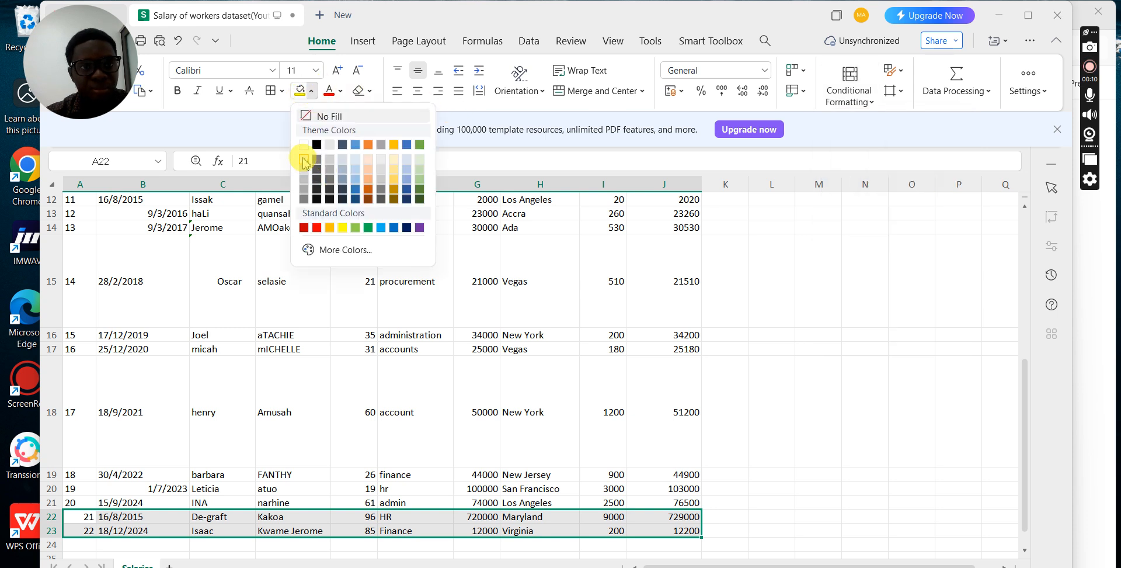
pyautogui.click(358, 164)
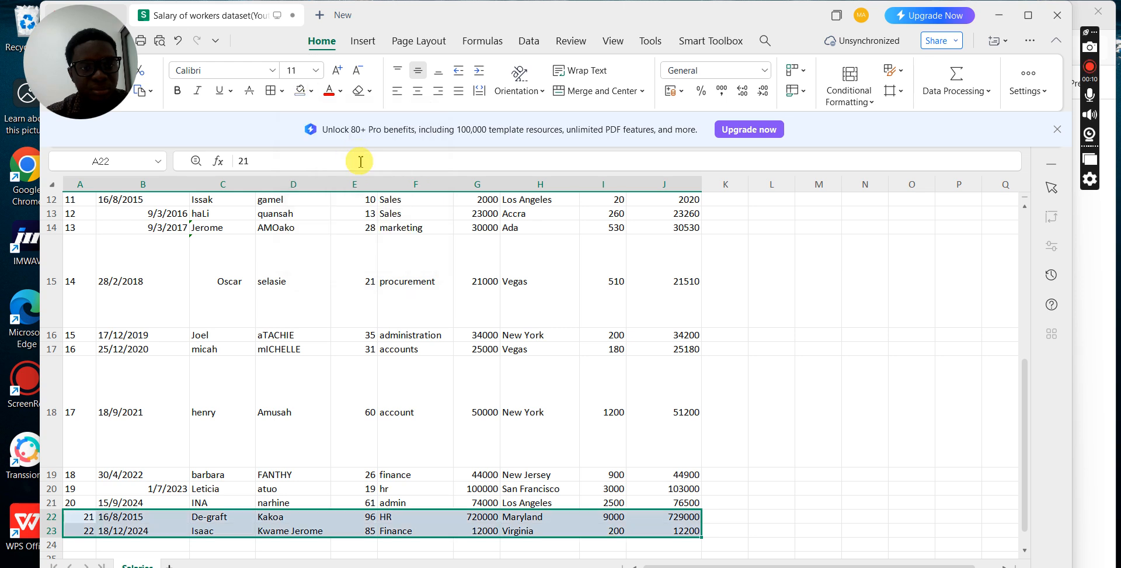
pyautogui.click(459, 500)
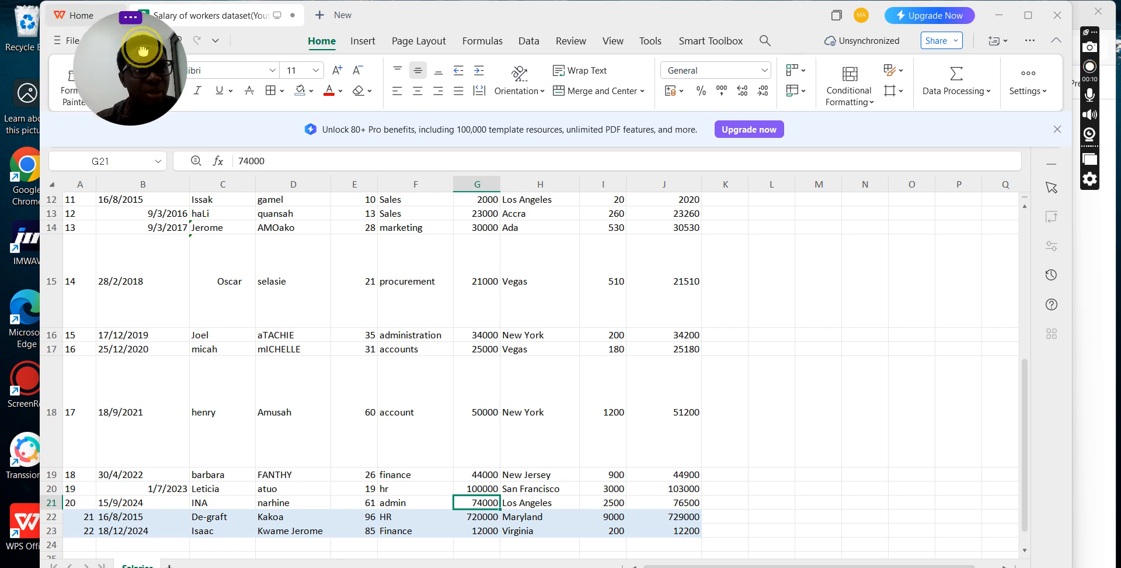
# Save the salary workbook and minimize WPS Spreadsheets
pyautogui.click(69, 42)
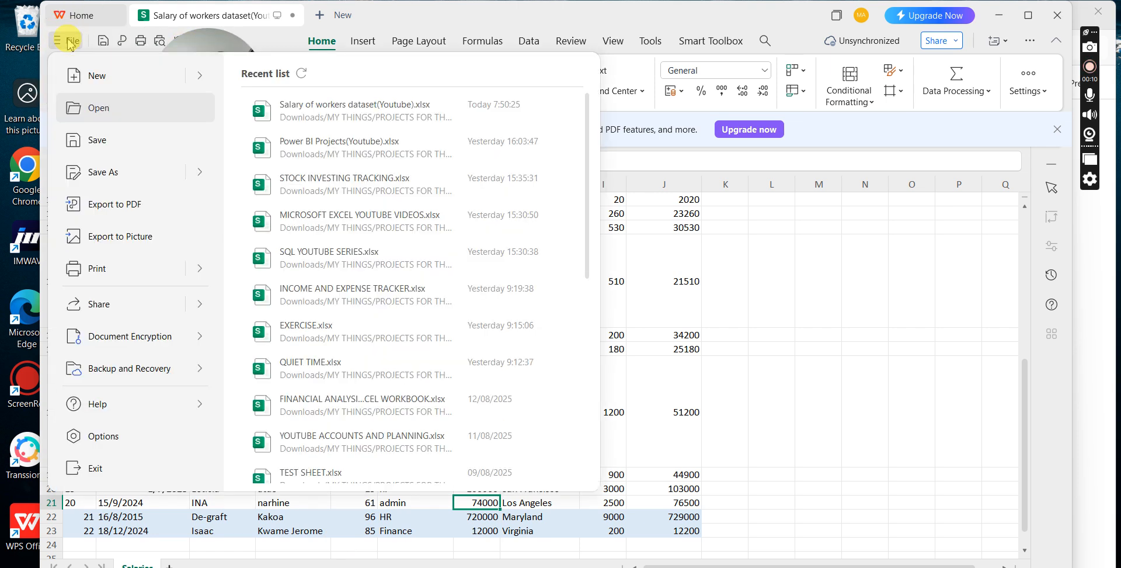
pyautogui.click(109, 146)
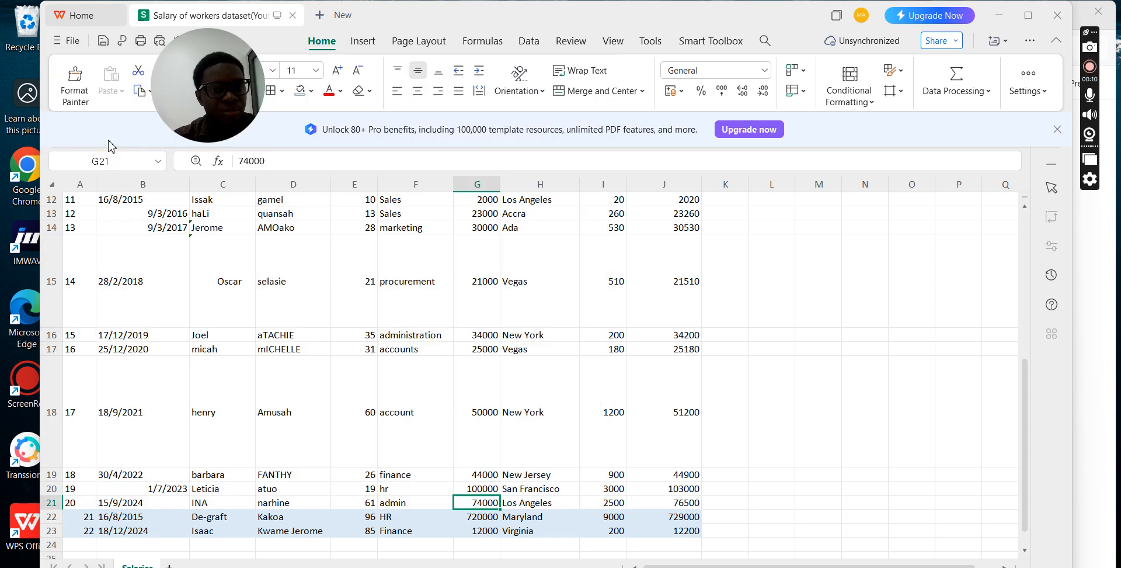
pyautogui.click(698, 252)
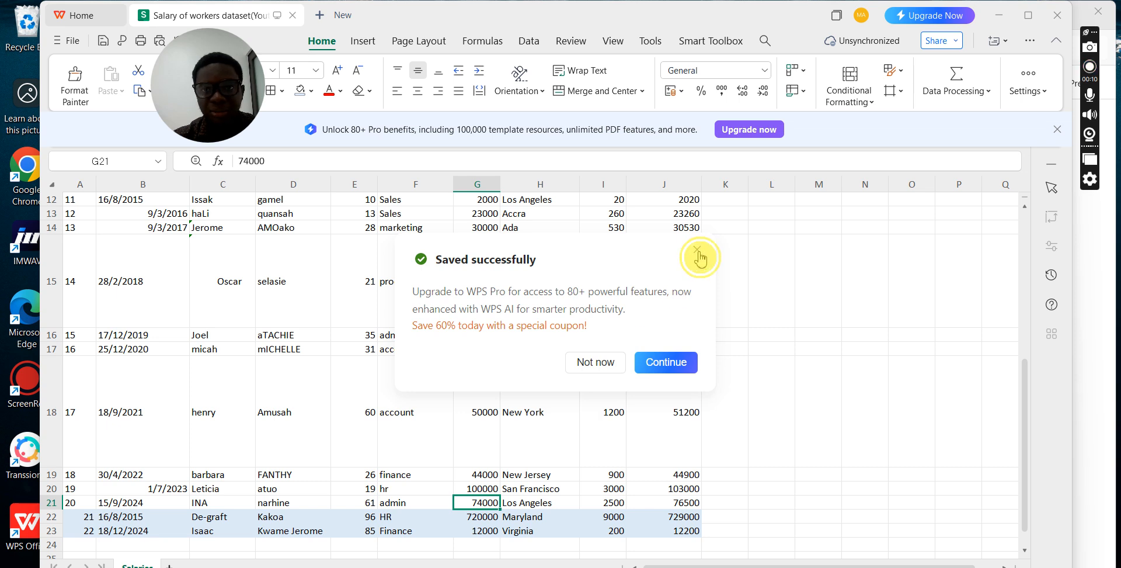
pyautogui.click(997, 23)
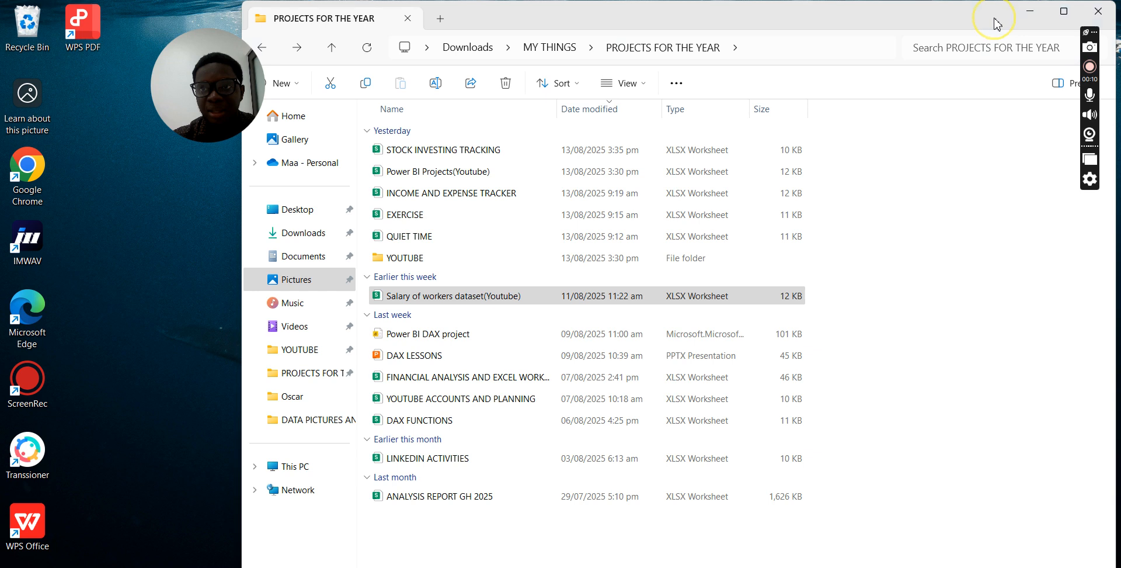
# Search the Start menu for 'power bi' and launch the recent test drive report
pyautogui.click(1031, 13)
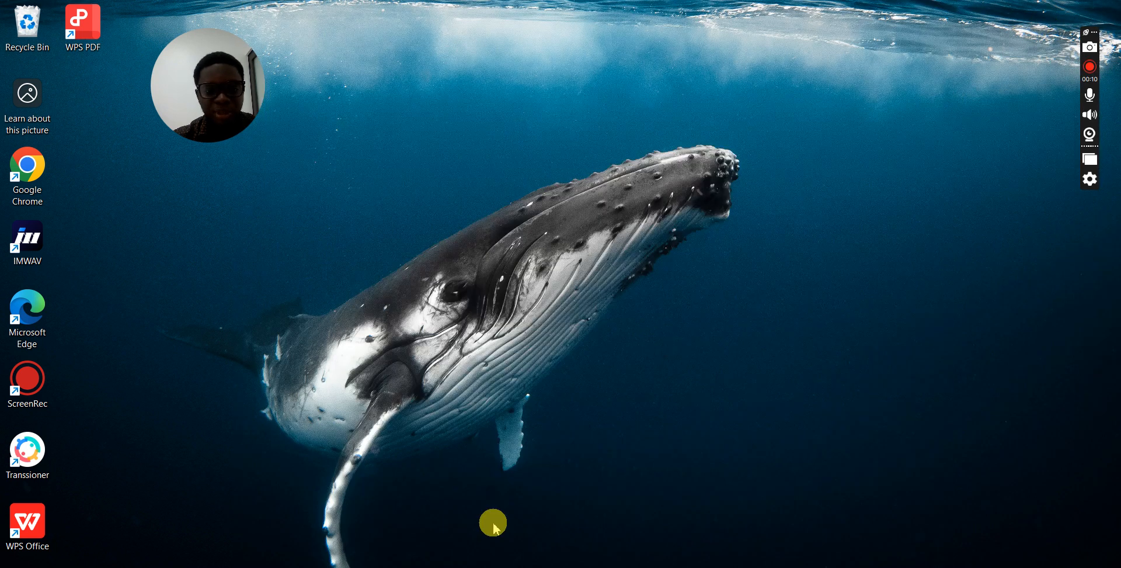
pyautogui.press('super+s')
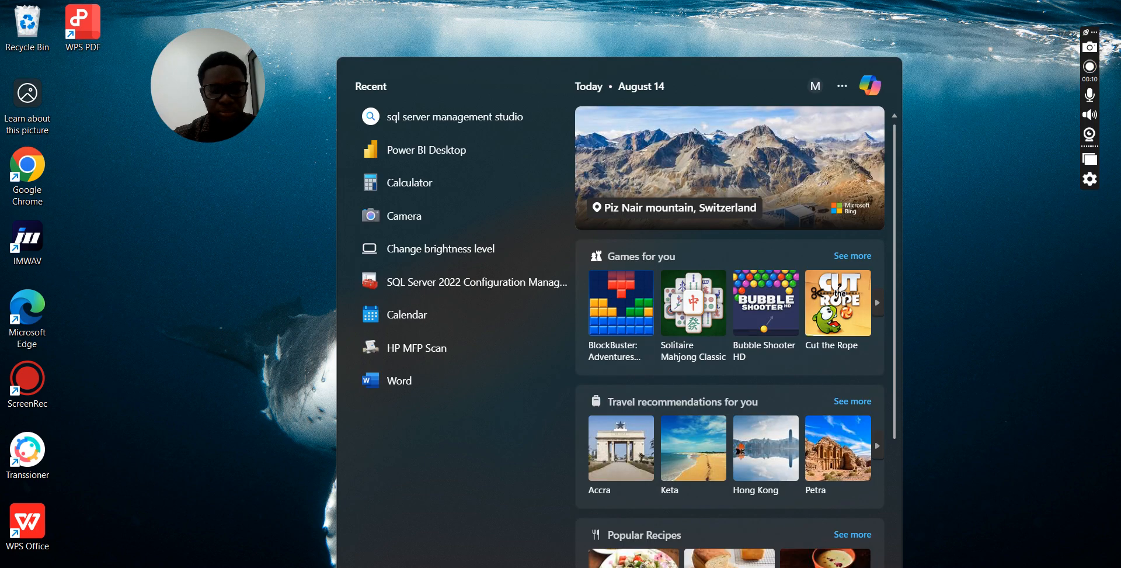
pyautogui.write('powe')
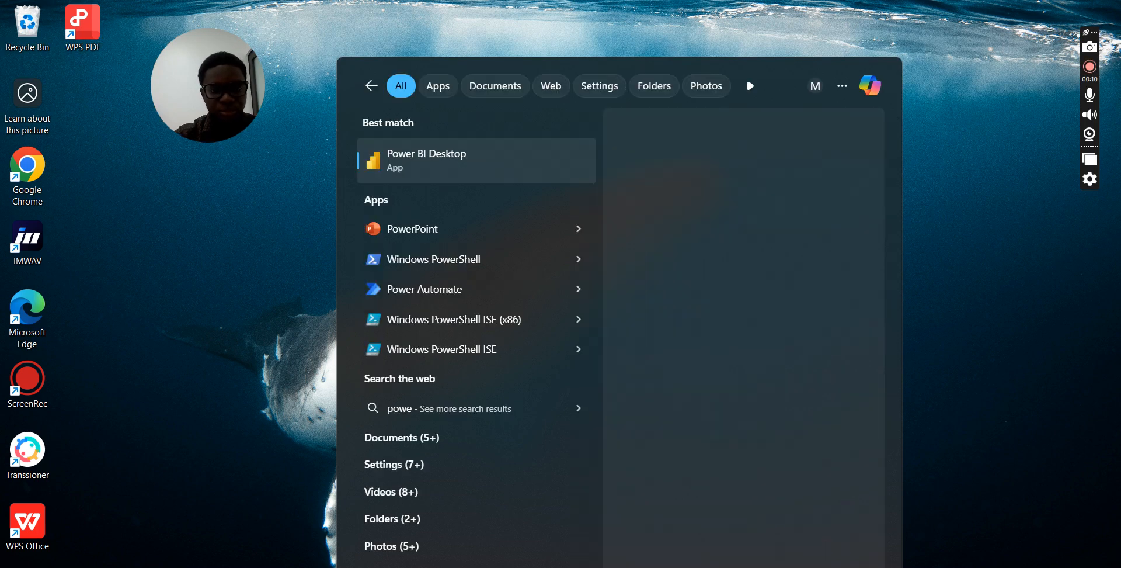
pyautogui.write('r bi')
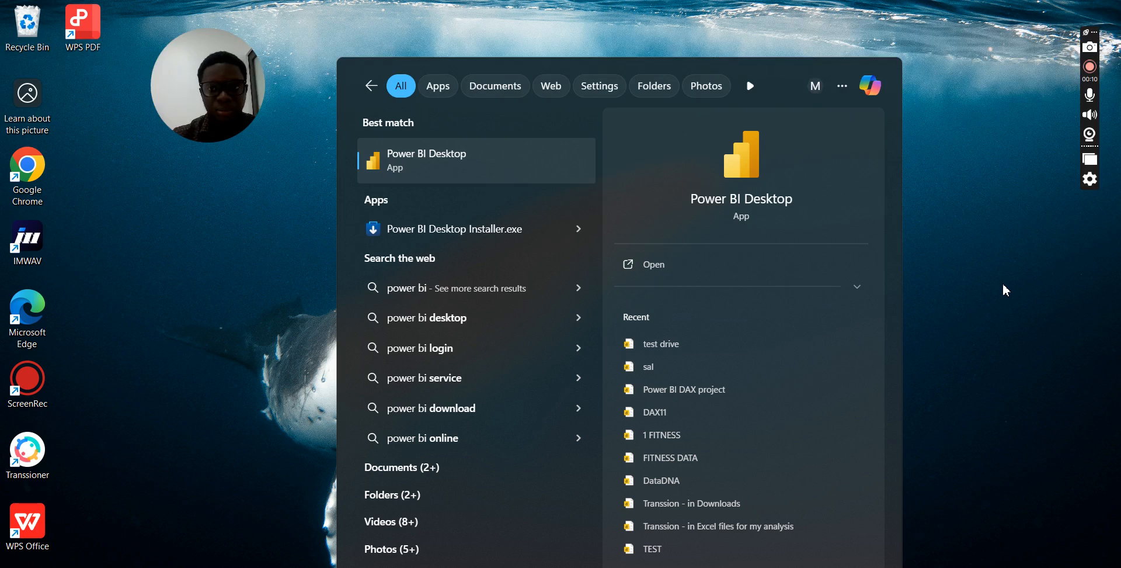
pyautogui.click(672, 347)
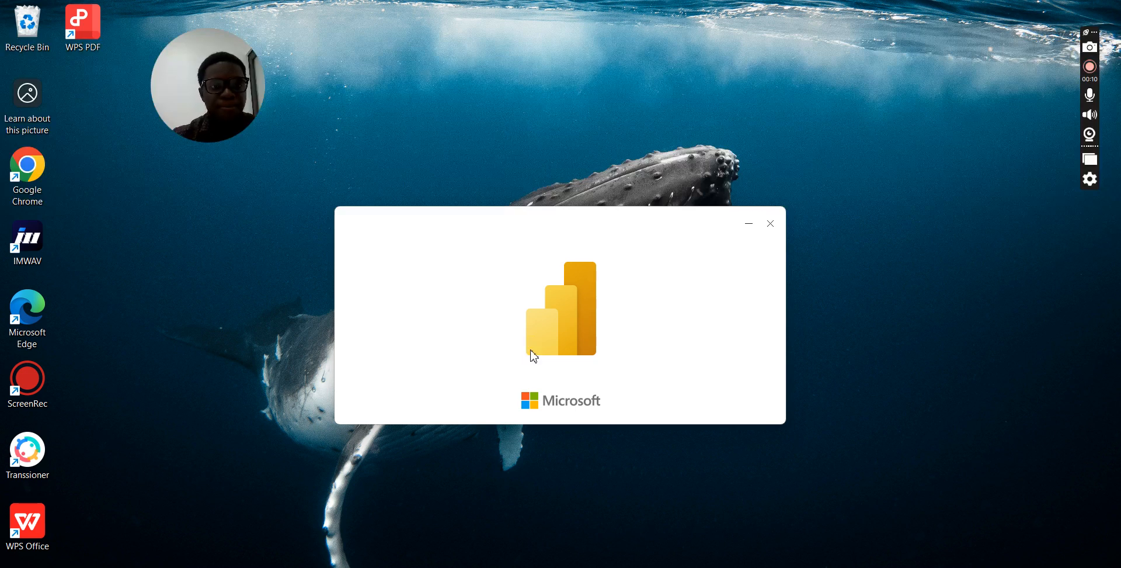
# Wait for the test drive report to finish loading with its Salaries table
pyautogui.moveTo(228, 95); pyautogui.dragTo(73, 63)
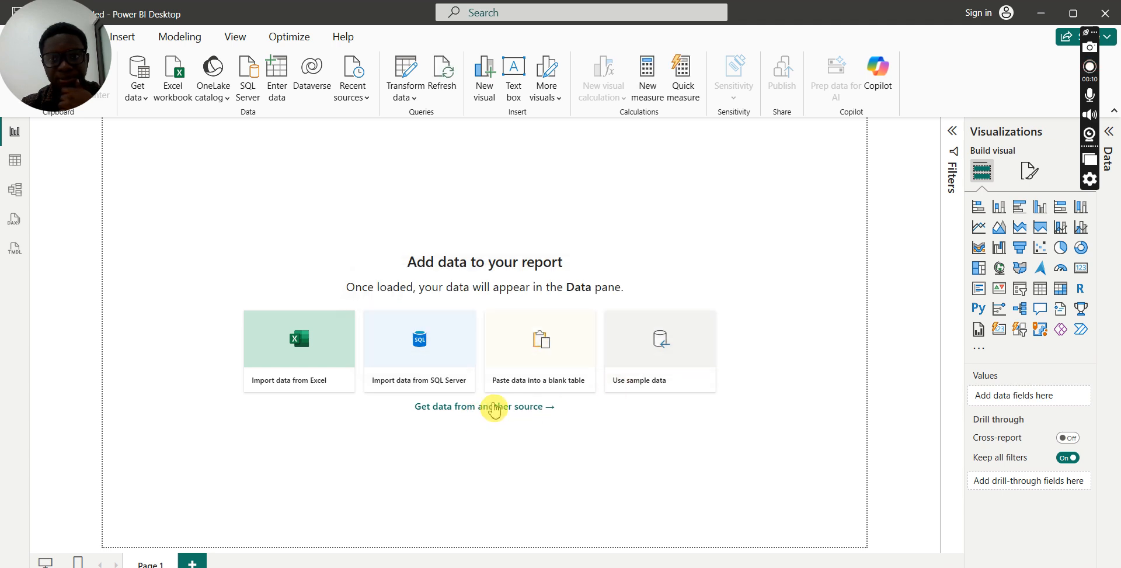
pyautogui.click(415, 379)
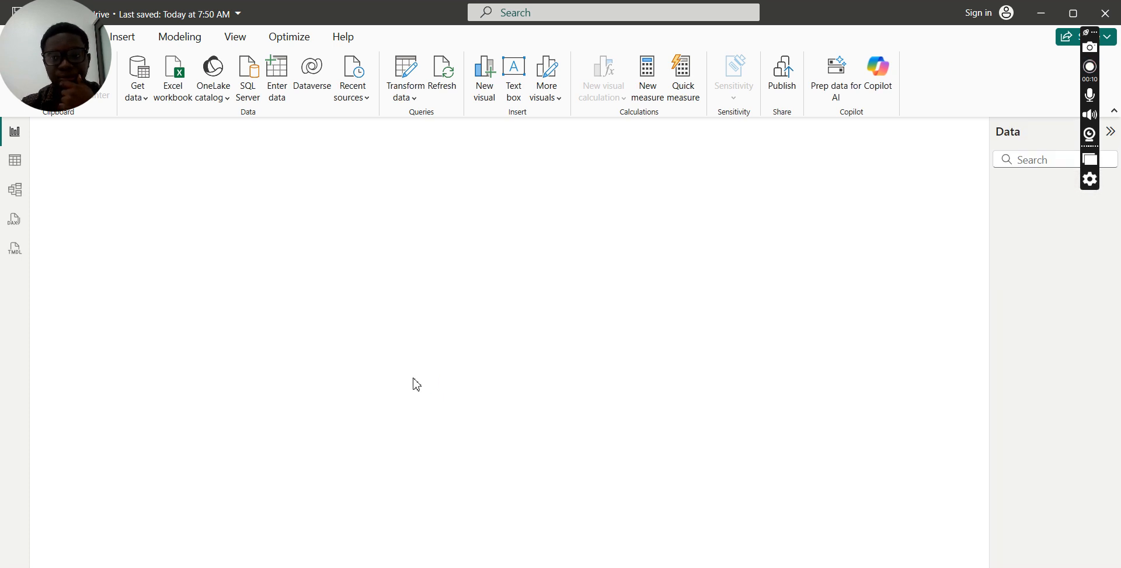
pyautogui.click(408, 380)
# Switch to Table view to see the Salaries rows, which still end at ID 20
pyautogui.click(368, 392)
pyautogui.click(366, 394)
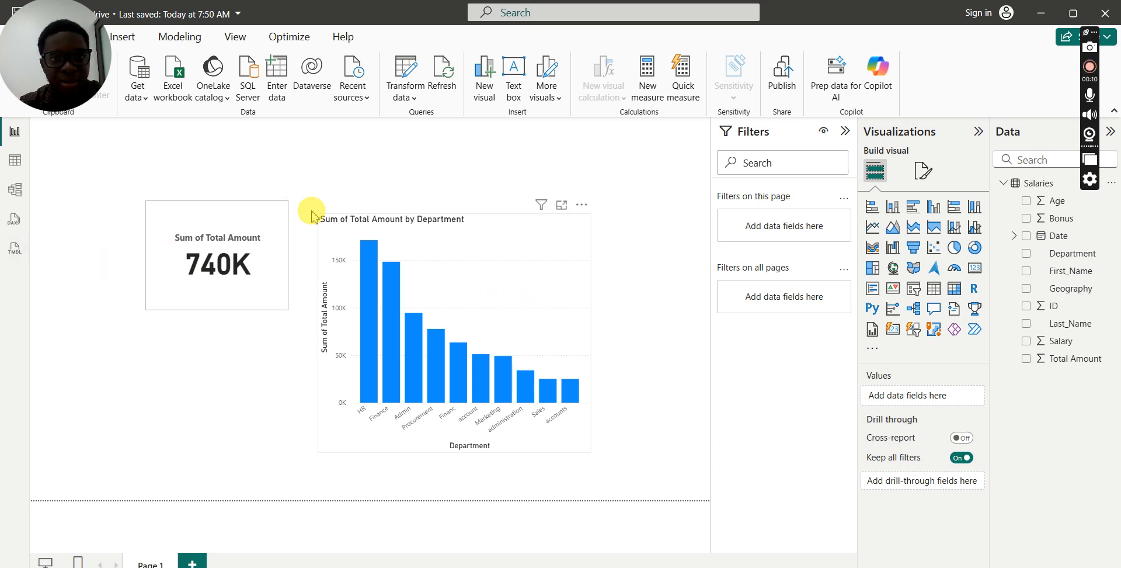
pyautogui.click(14, 163)
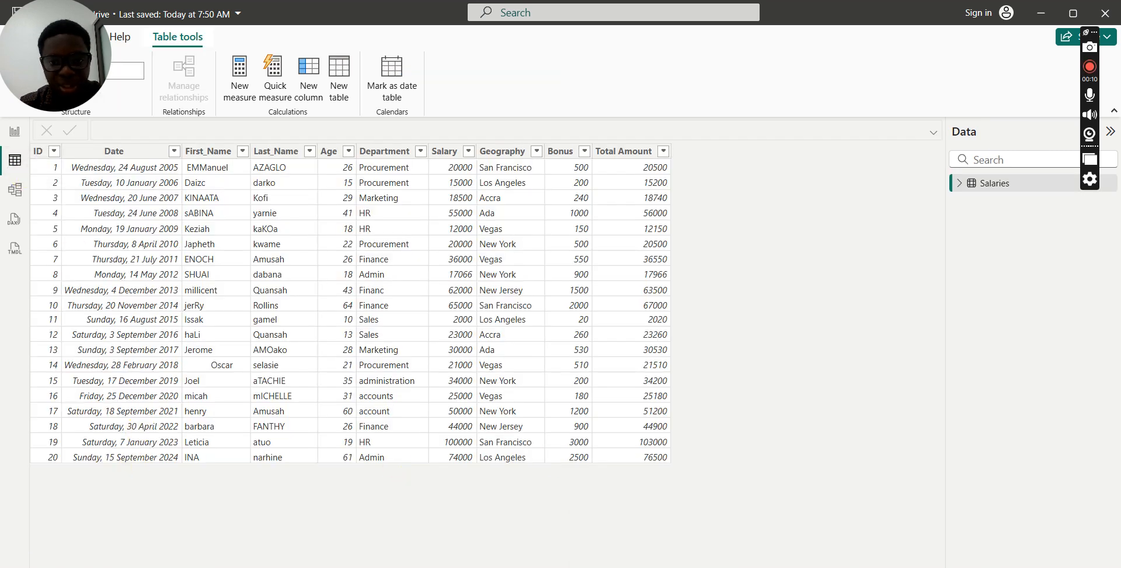
# Check the workbook's two new rows, then return to Report view still showing 740K
pyautogui.hotkey('alt', 'Tab')
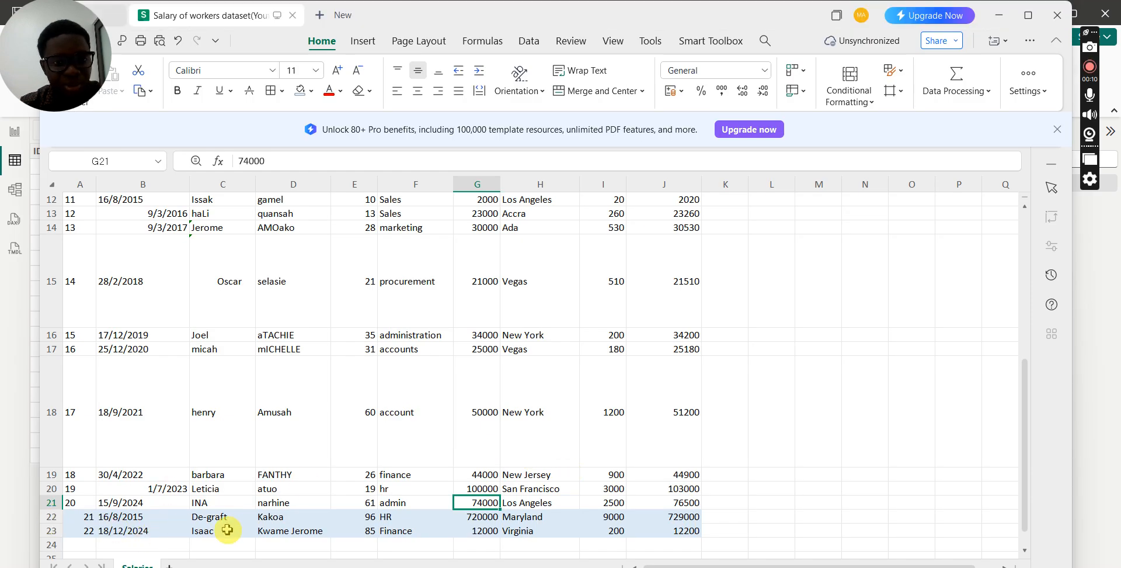
pyautogui.click(1005, 27)
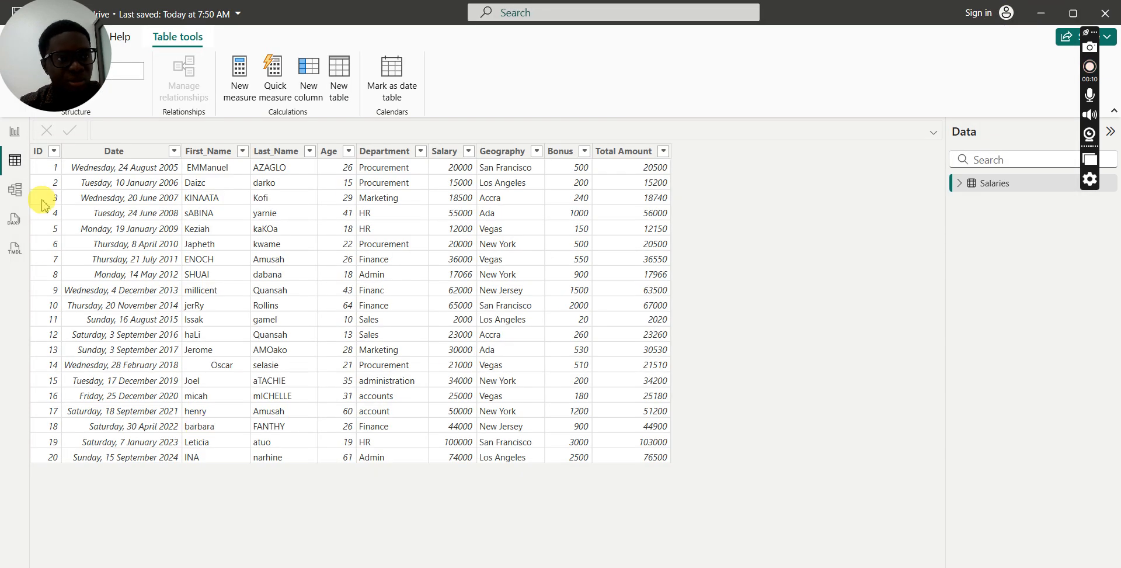
pyautogui.click(15, 131)
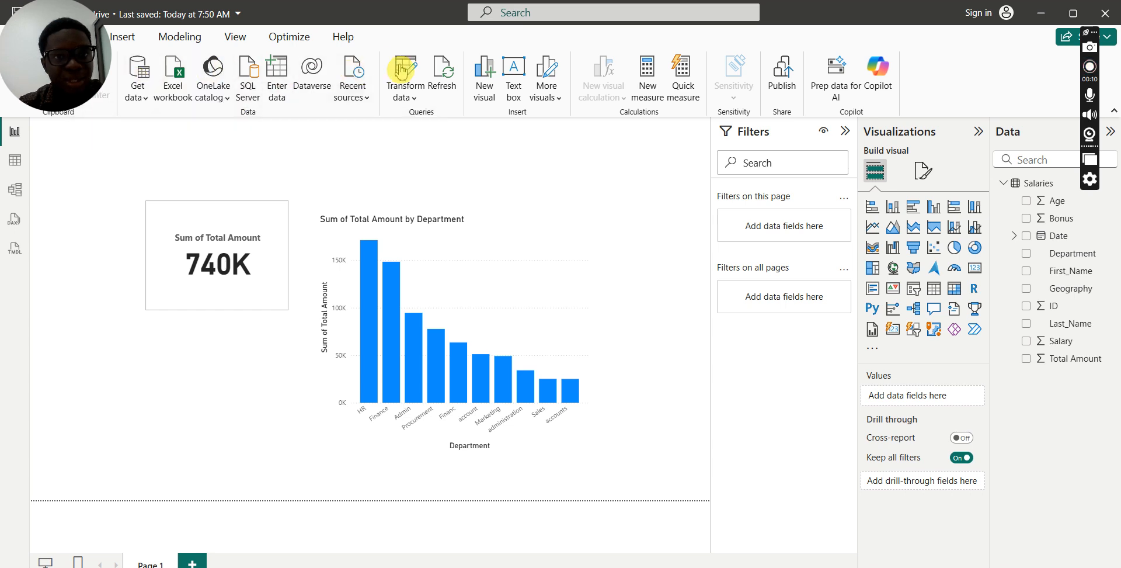
# Refresh the report data twice, checking the workbook in between; the card still reads 740K
pyautogui.click(445, 83)
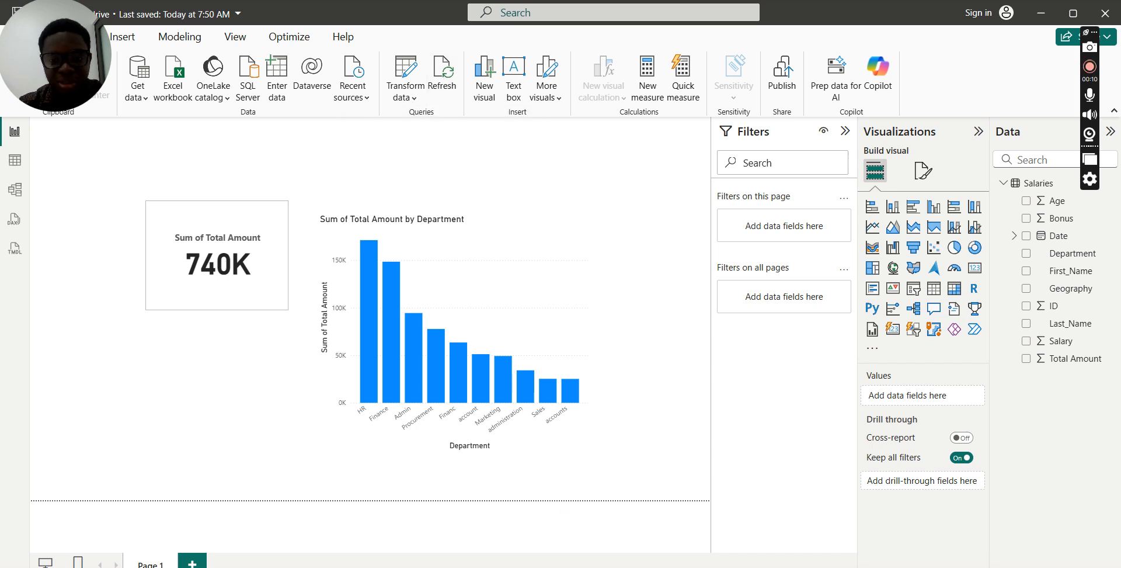
pyautogui.click(514, 566)
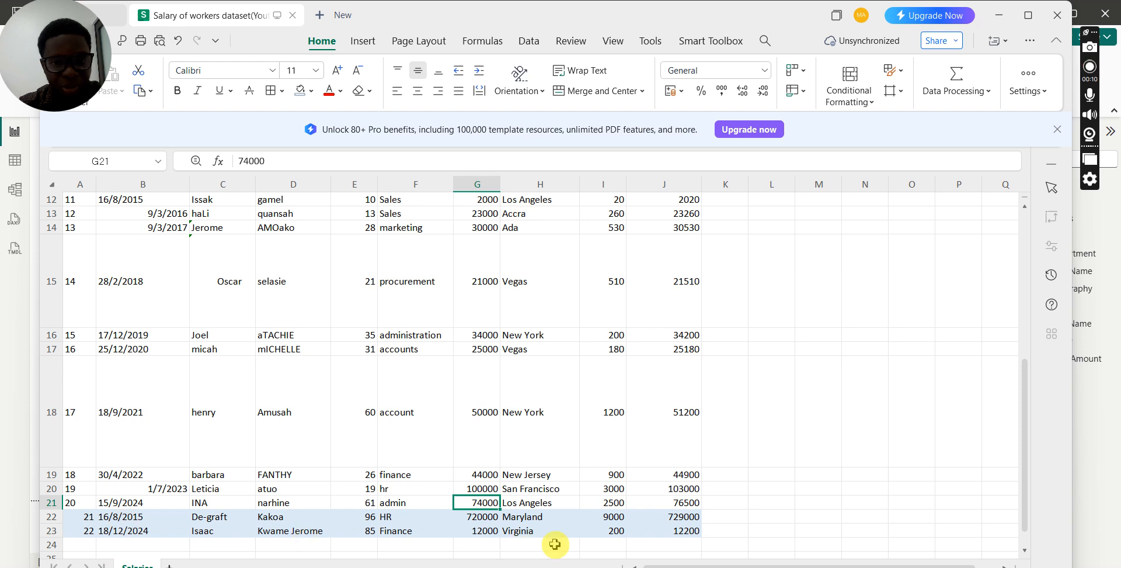
pyautogui.click(999, 15)
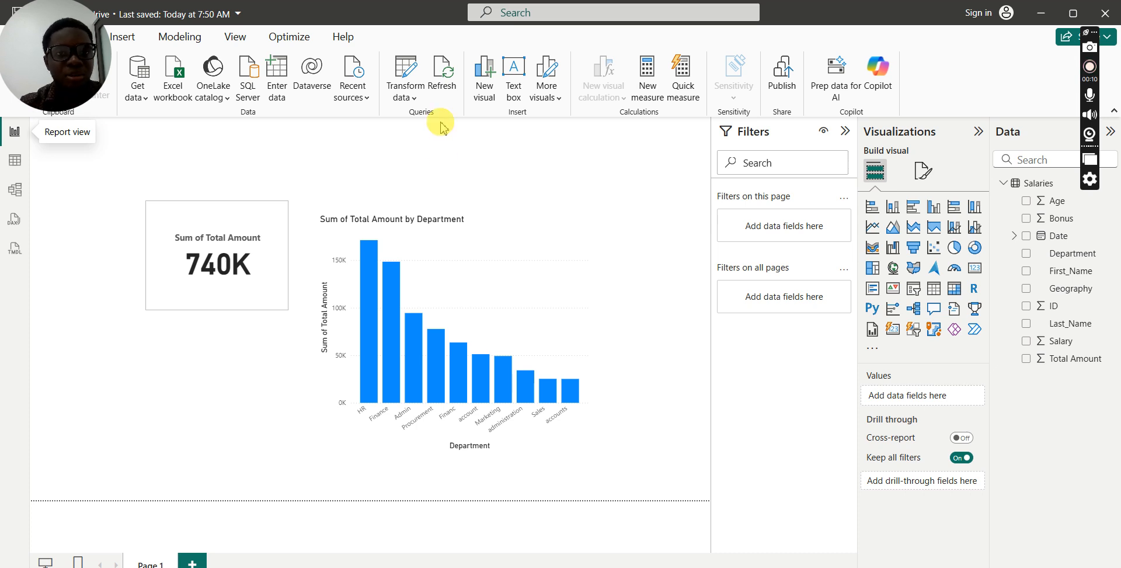
pyautogui.click(446, 78)
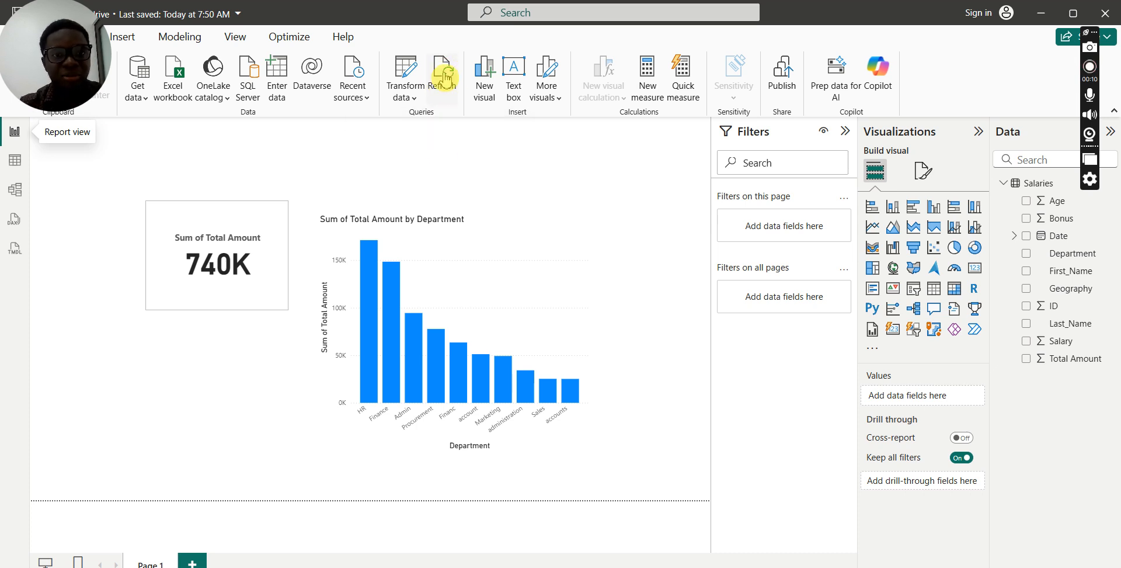
# Refresh the data and confirm in Table view that the Salaries table now has 22 employee rows
pyautogui.click(444, 74)
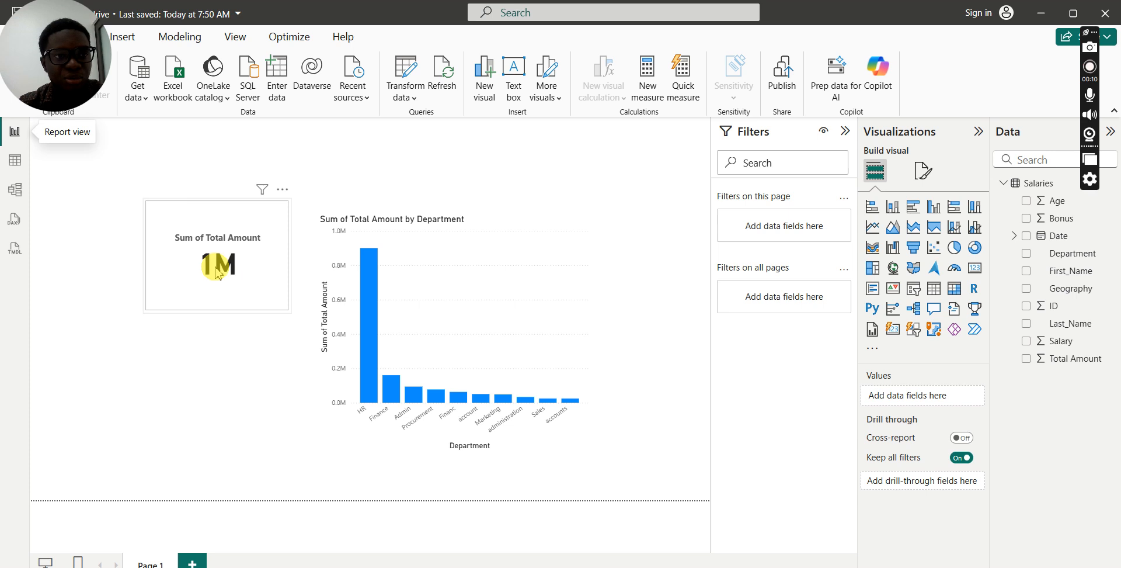
pyautogui.click(14, 164)
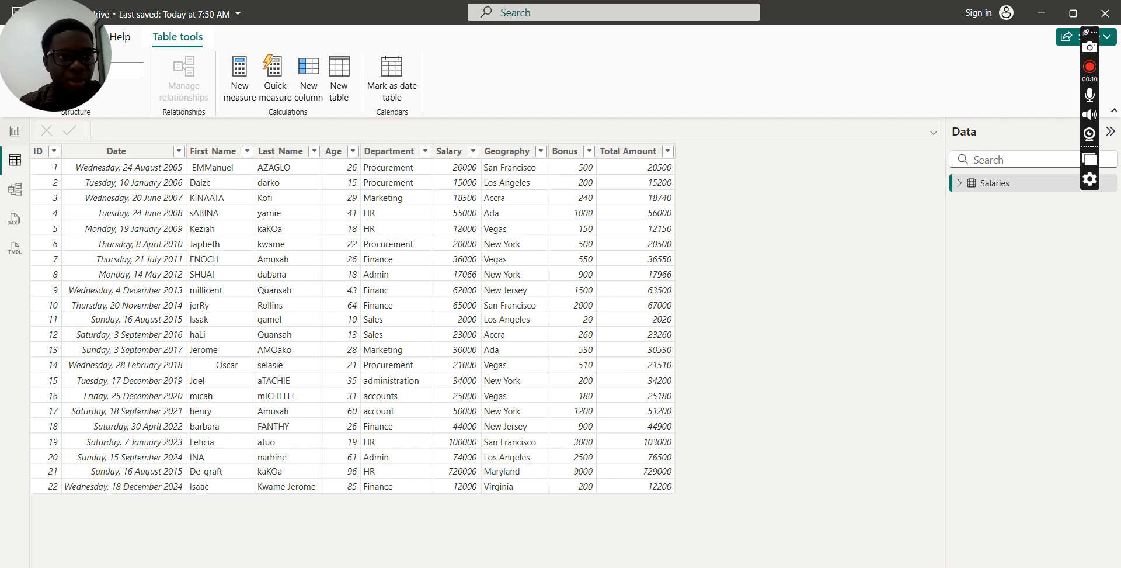
# Review the 1M card and HR-led department chart, recheck the Salaries rows, and return to the report
pyautogui.click(15, 131)
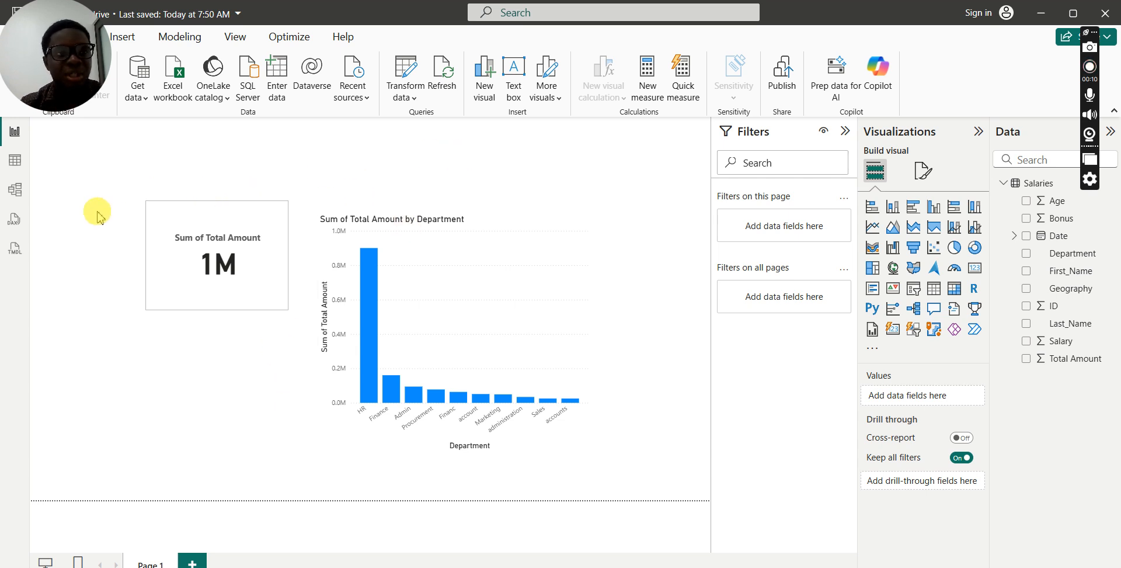
pyautogui.click(18, 162)
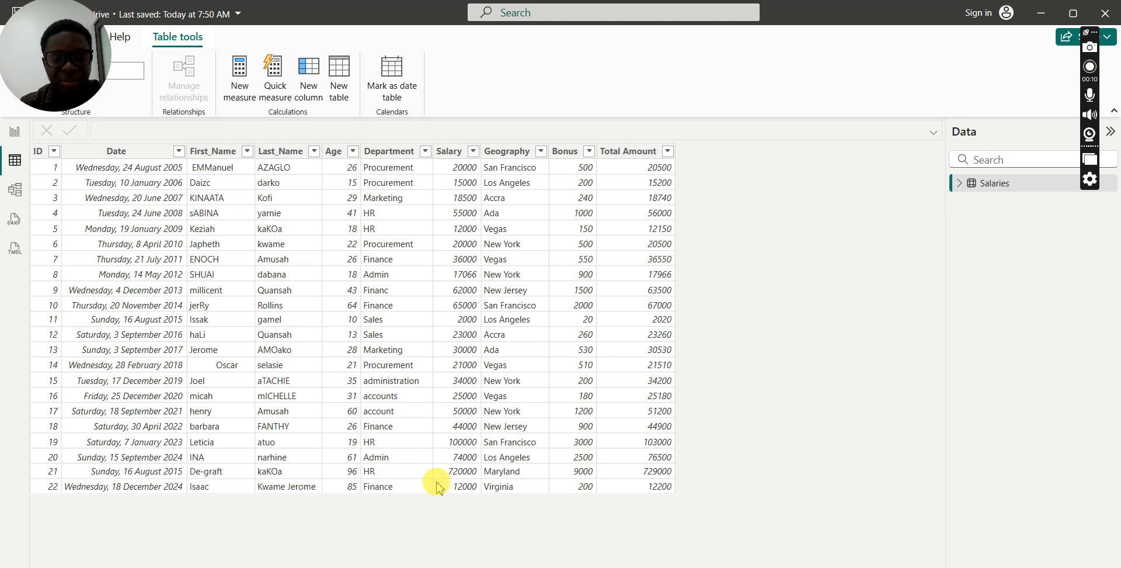
pyautogui.click(16, 136)
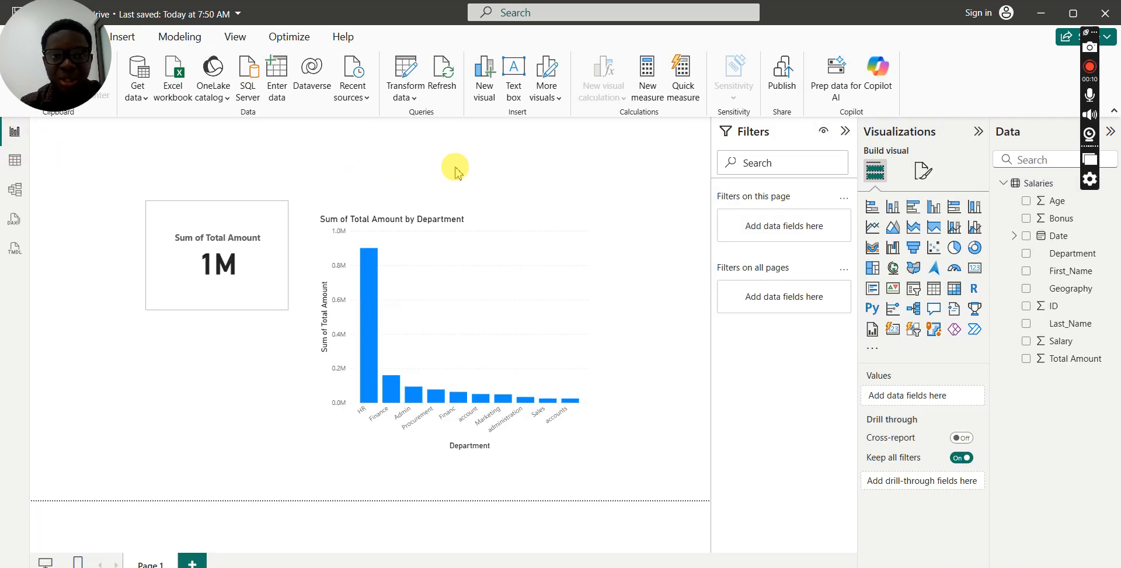
# Open Power Query Editor on the Salaries query from the Transform data menu
pyautogui.click(417, 106)
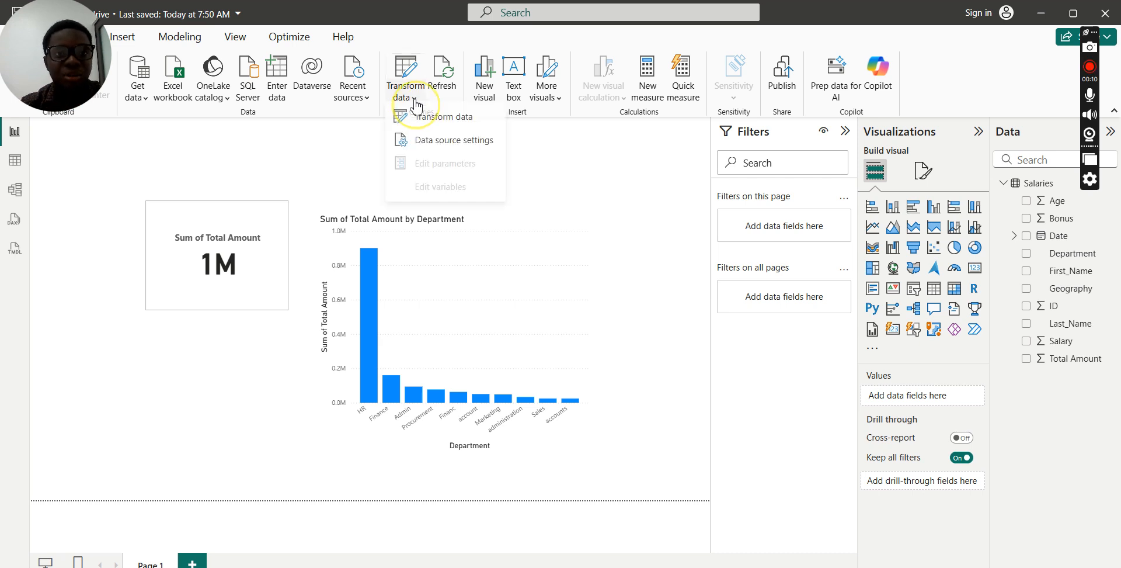
pyautogui.click(444, 123)
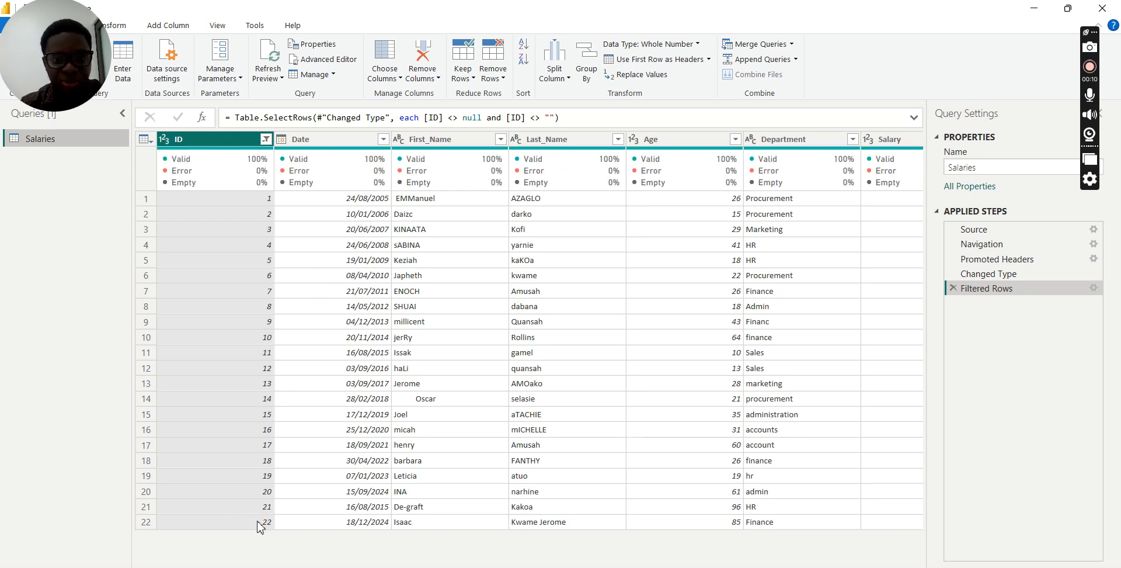
pyautogui.click(618, 139)
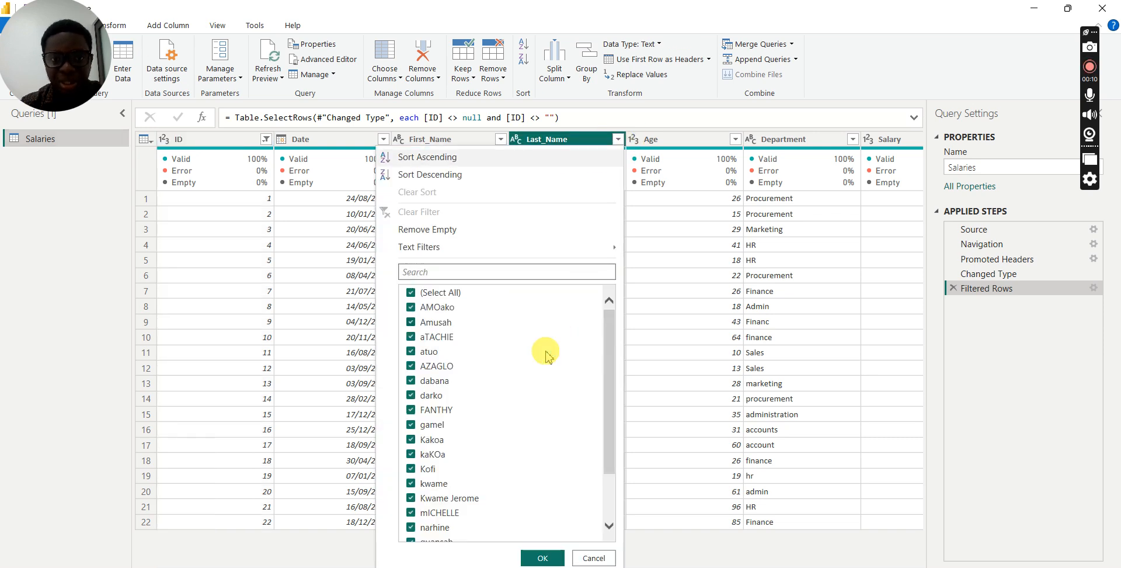
pyautogui.click(618, 139)
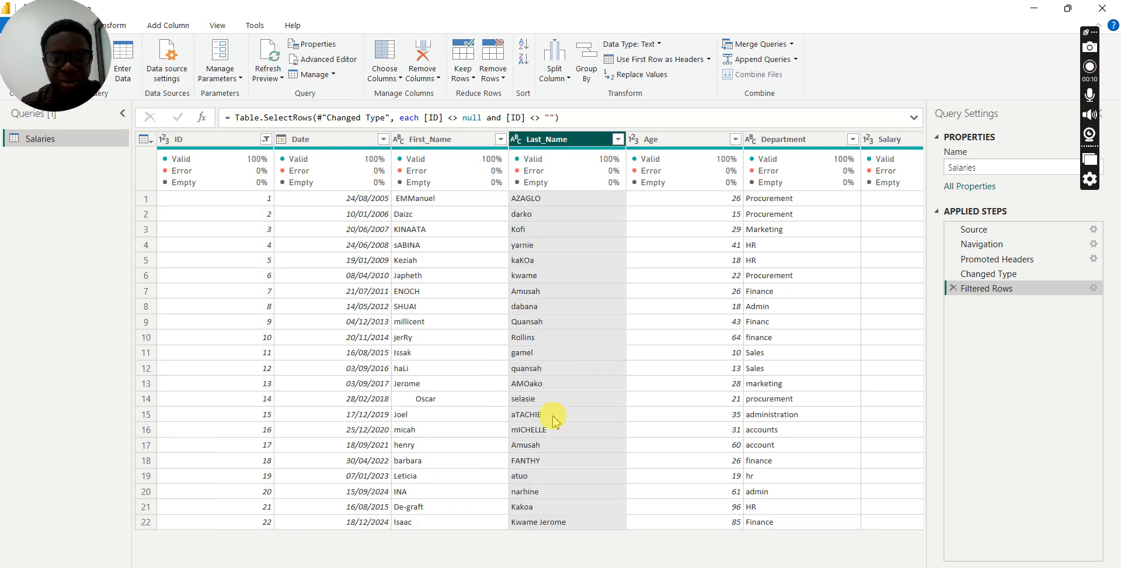